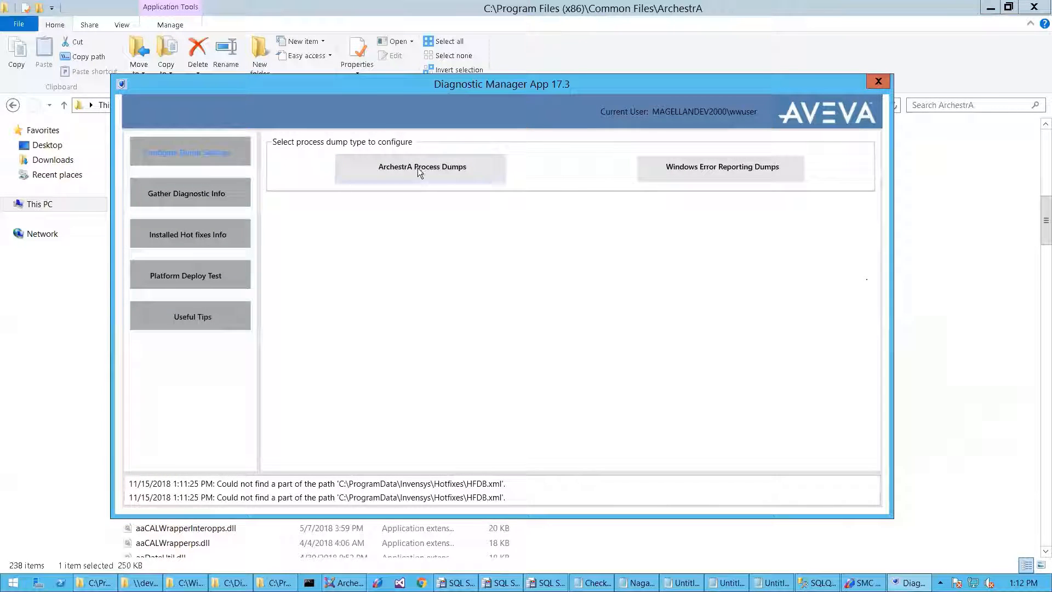
- Show the ArchestrA minidump settings and toggle Current State to Disabled, then back to Enabled
{"action": "left_click", "coordinate": [418, 172]}
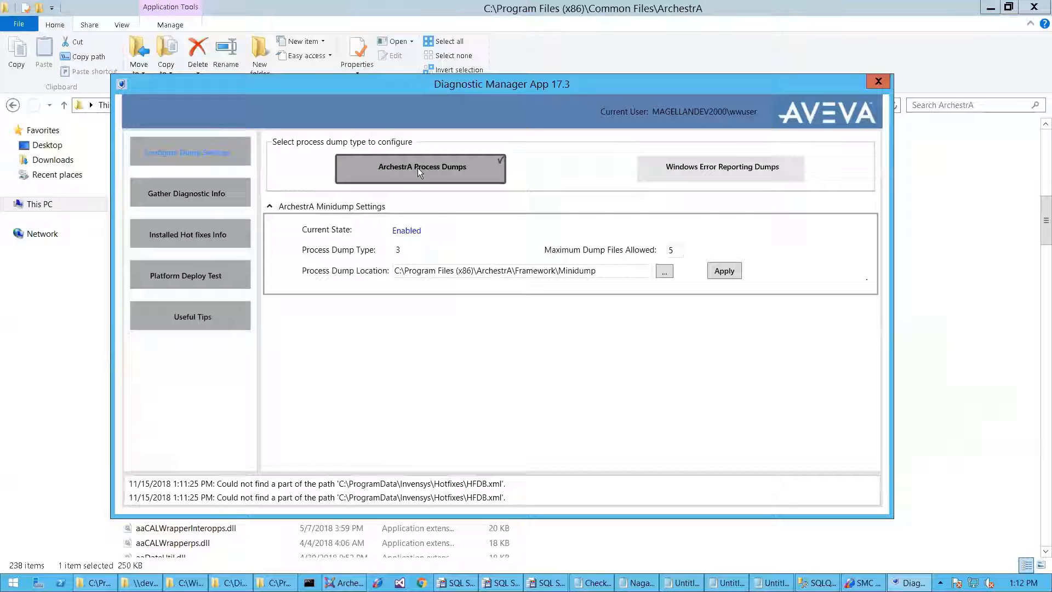
{"action": "left_click", "coordinate": [397, 234]}
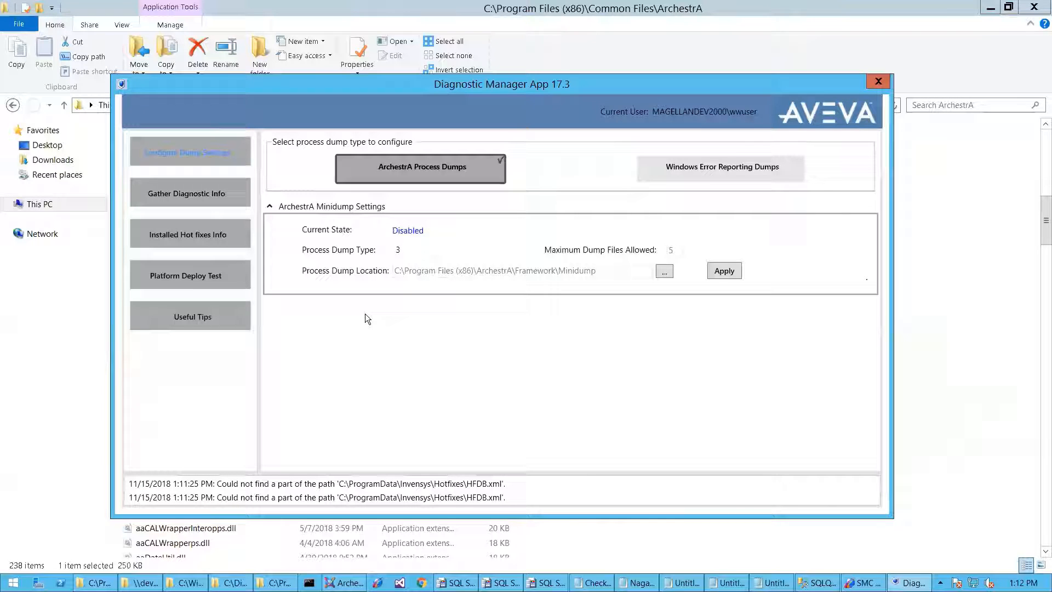
{"action": "left_click", "coordinate": [406, 230]}
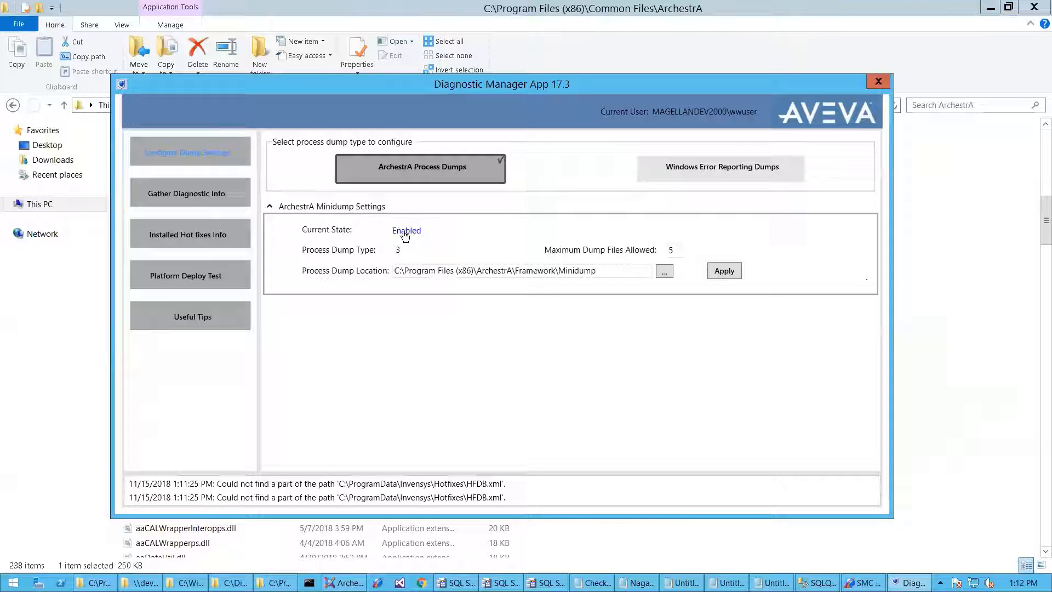
- Set Maximum Dump Files Allowed to 10, apply, and show the Windows Error Reporting dump settings
{"action": "left_click_drag", "start_coordinate": [676, 250], "coordinate": [666, 250]}
{"action": "left_click_drag", "start_coordinate": [603, 270], "coordinate": [386, 253]}
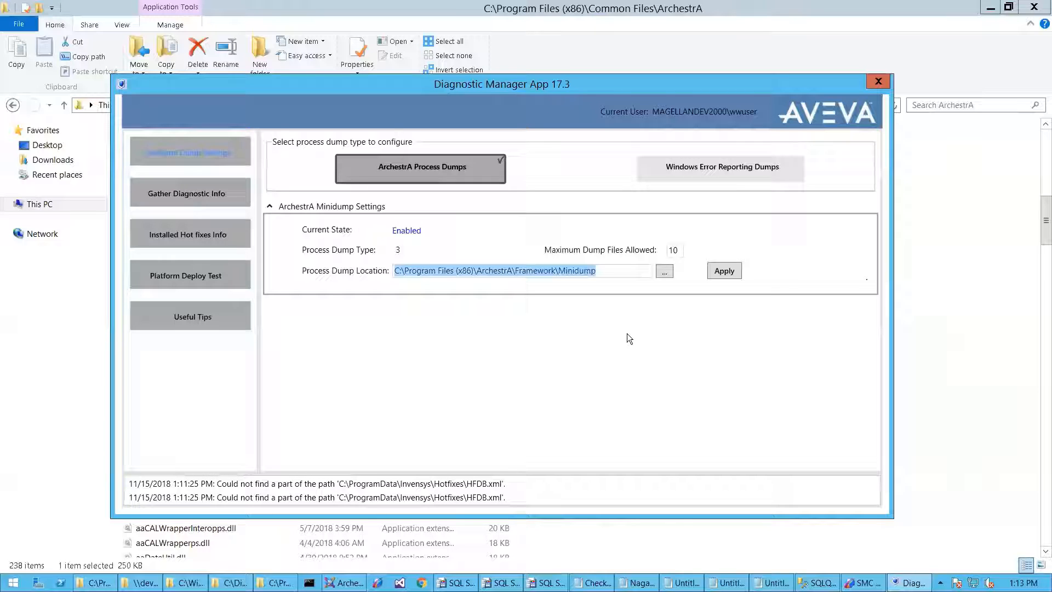
{"action": "left_click", "coordinate": [723, 272]}
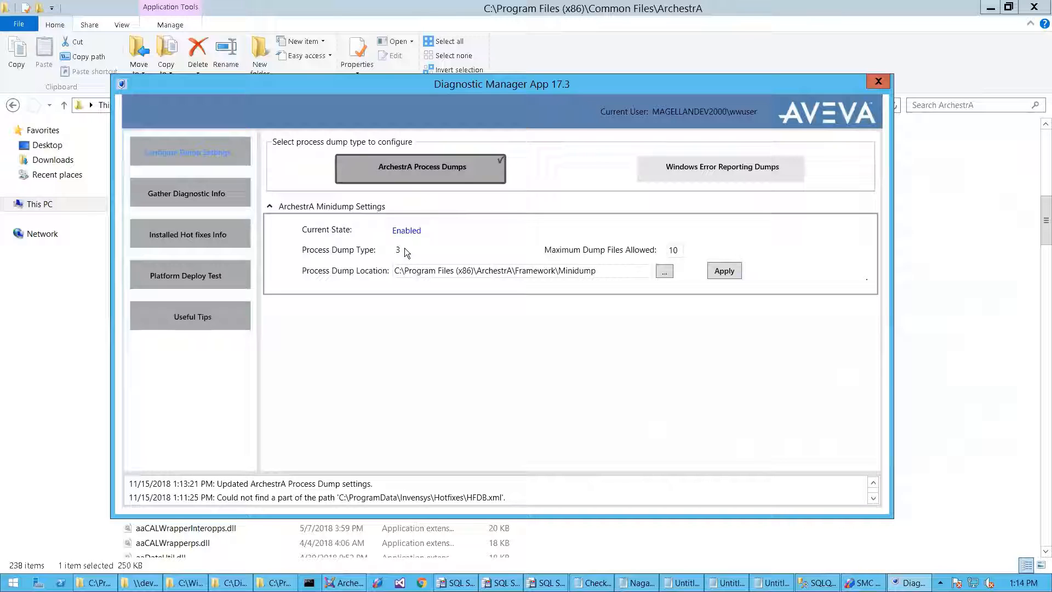
{"action": "left_click", "coordinate": [724, 169]}
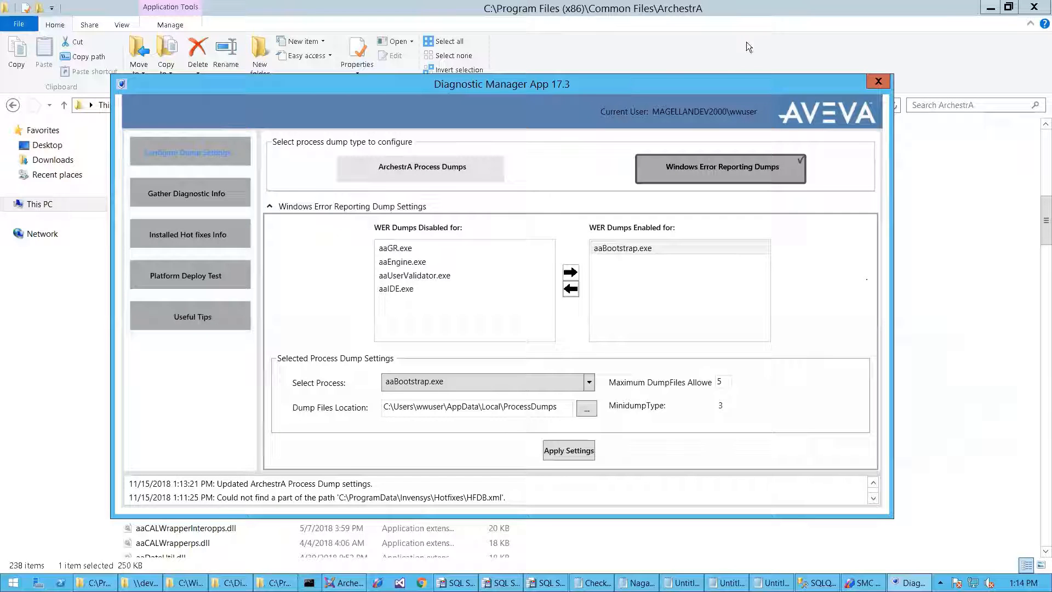
- Bring the ArchestrA common files folder in File Explorer to the front
{"action": "left_click", "coordinate": [931, 240]}
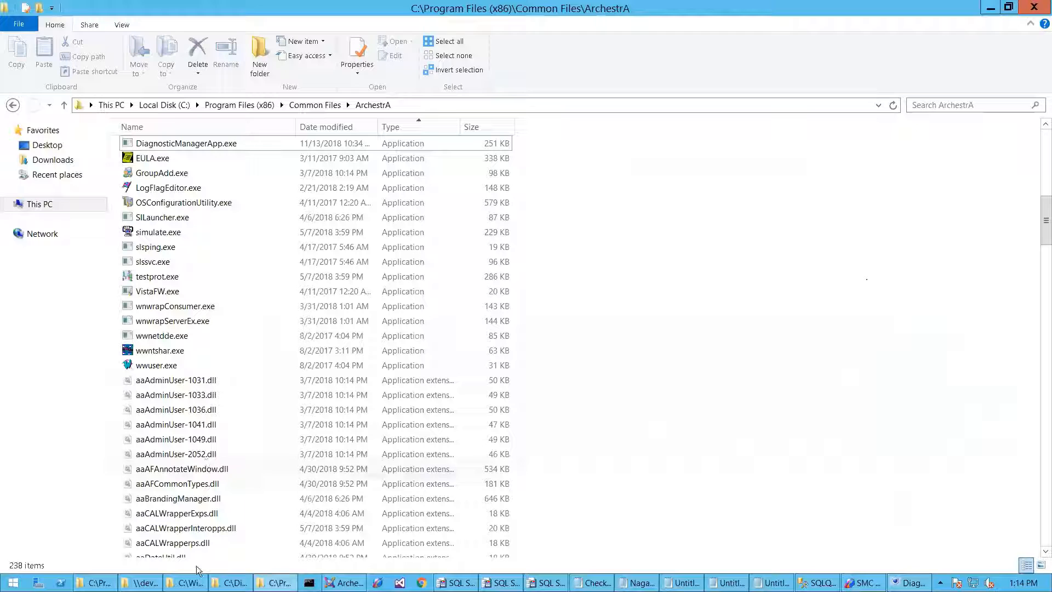
- View the C:\DiagnosticManagerAppSetup folder with its installer, then restore the Diagnostic Manager window
{"action": "left_click", "coordinate": [231, 583]}
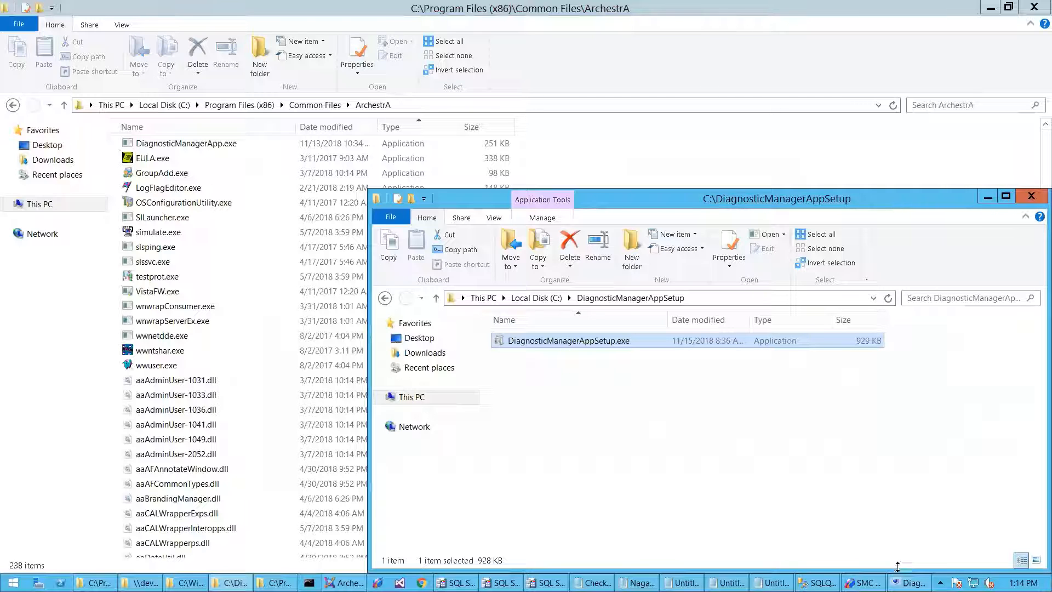
{"action": "left_click", "coordinate": [910, 582]}
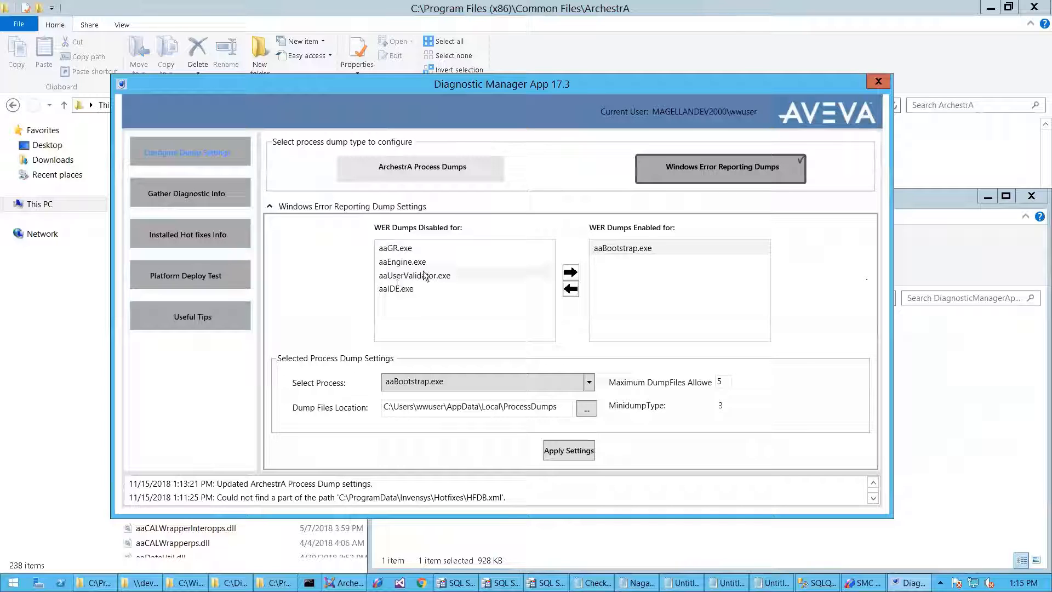
{"action": "left_click", "coordinate": [397, 249]}
{"action": "left_click", "coordinate": [399, 275]}
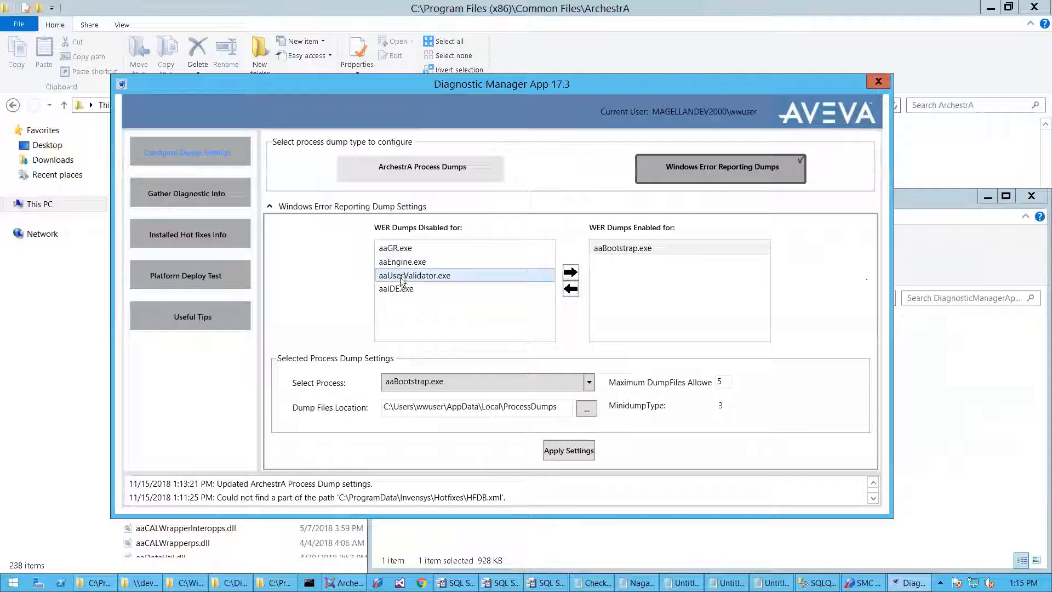
{"action": "left_click", "coordinate": [397, 288]}
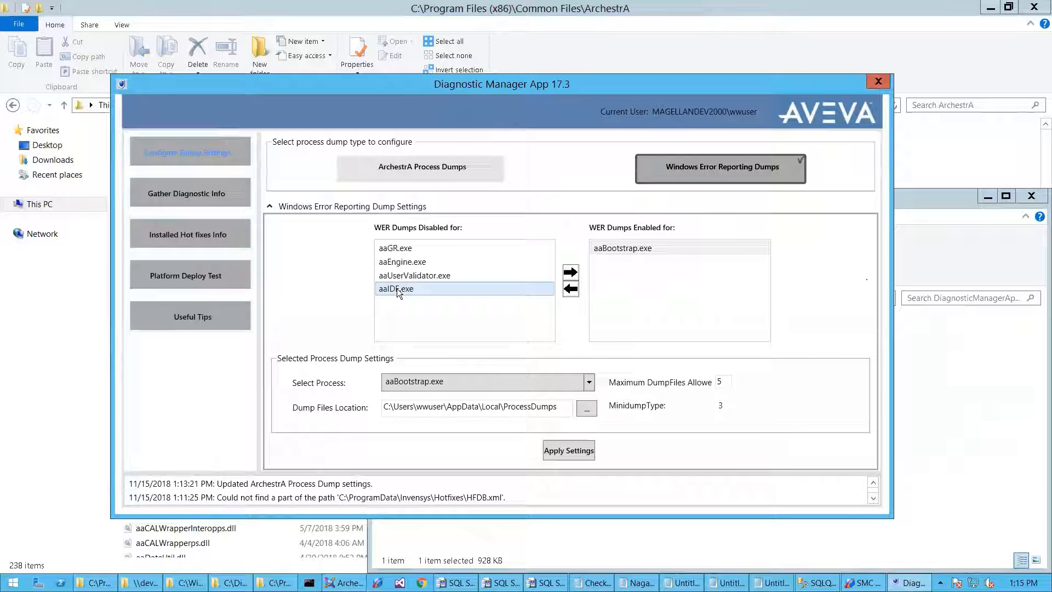
{"action": "left_click", "coordinate": [415, 245]}
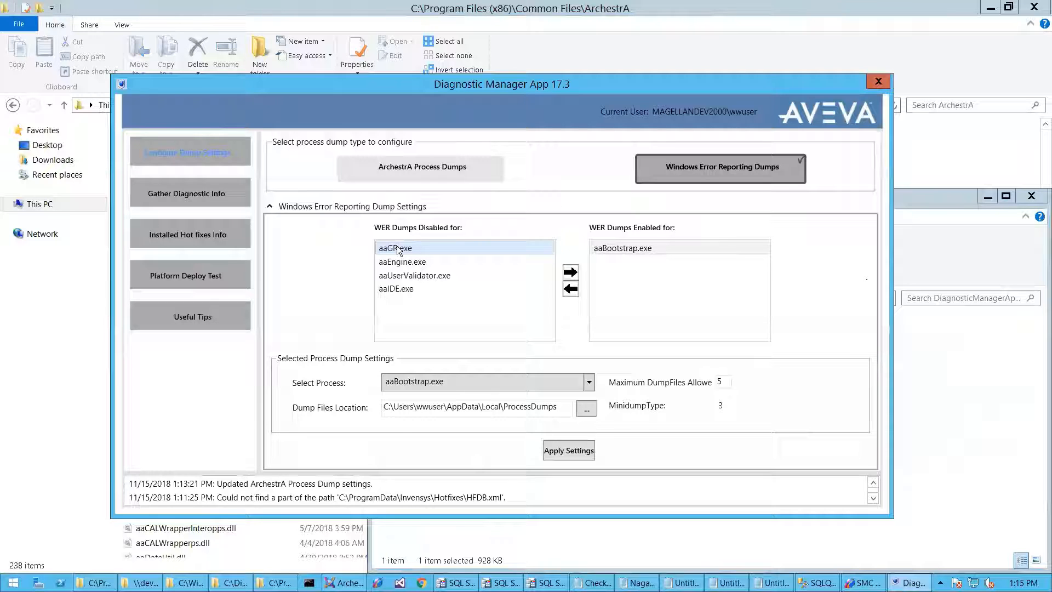
{"action": "left_click", "coordinate": [412, 291]}
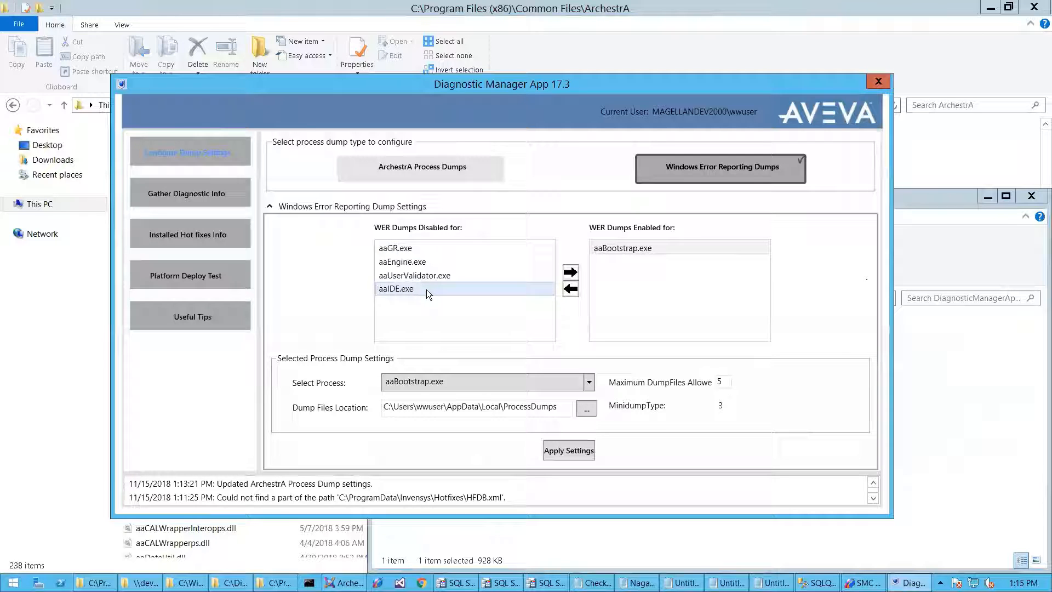
{"action": "left_click", "coordinate": [423, 277]}
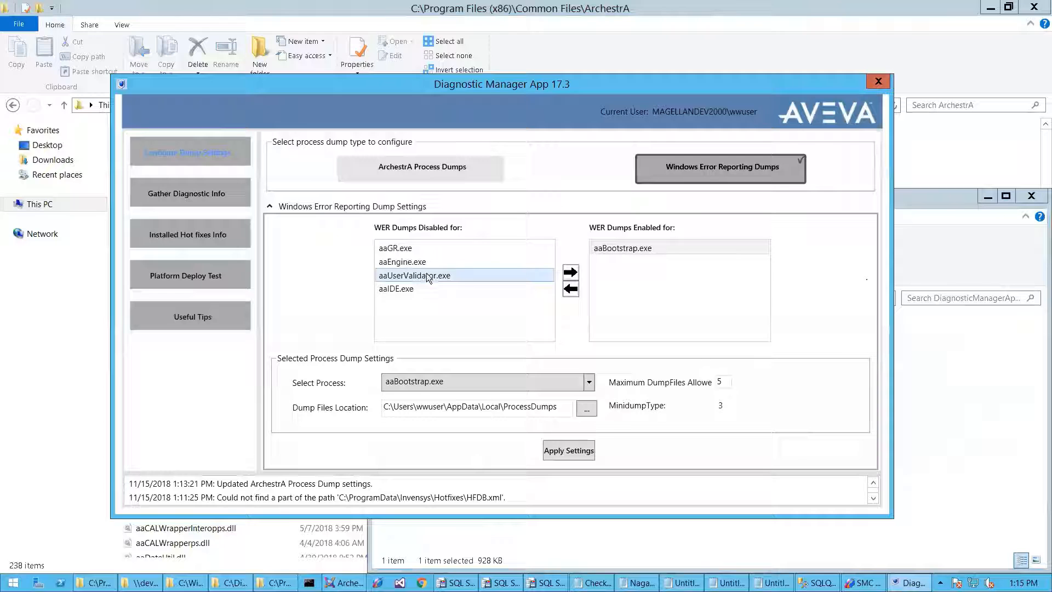
{"action": "left_click", "coordinate": [724, 165]}
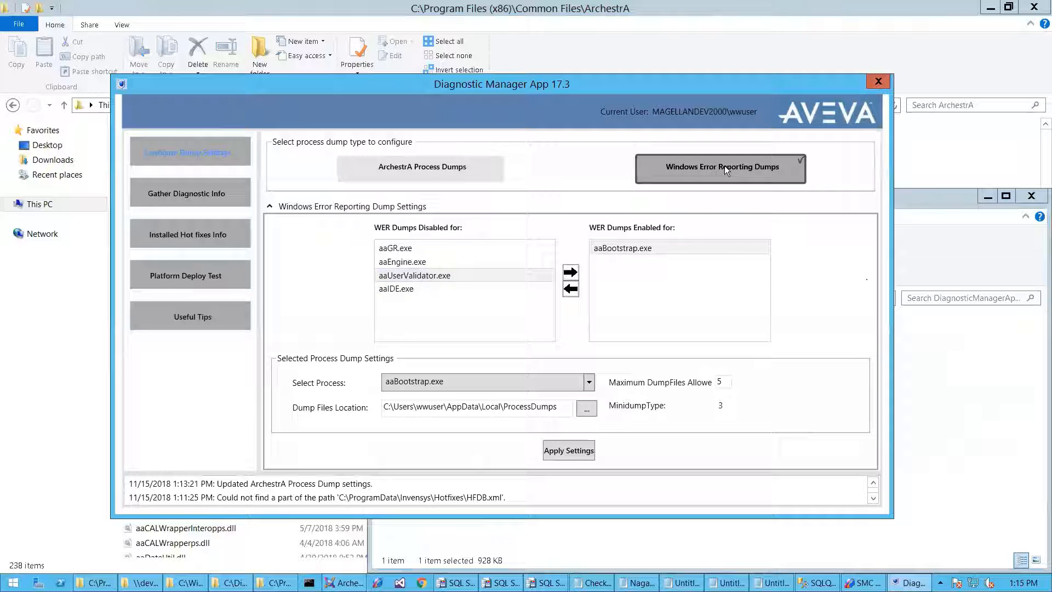
{"action": "left_click", "coordinate": [444, 275]}
- Enable WER dumps for aaUserValidator.exe, keeping aaBootstrap.exe in the enabled list
{"action": "left_click", "coordinate": [570, 272]}
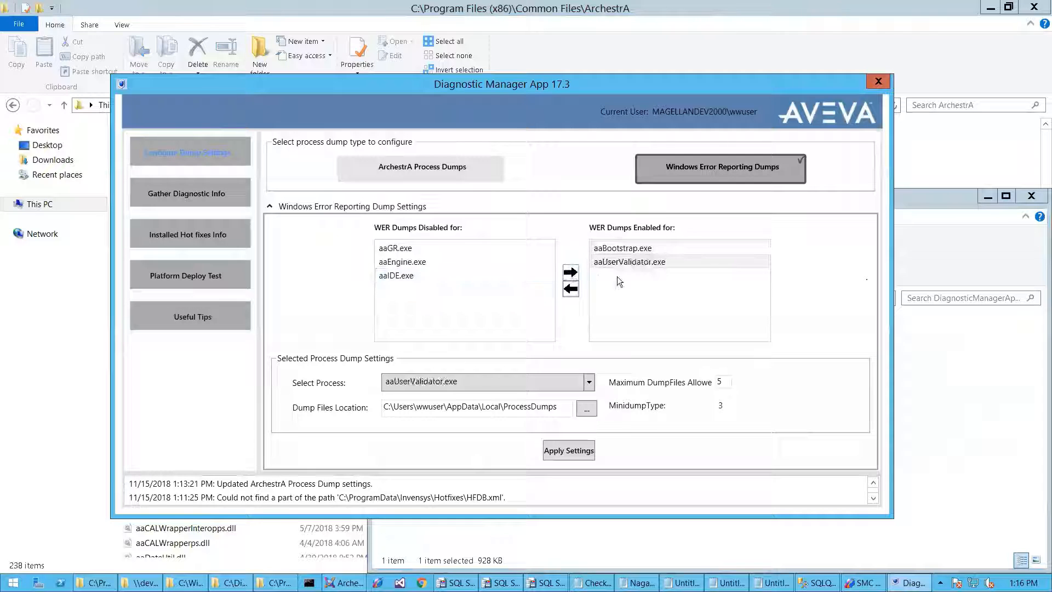
{"action": "left_click", "coordinate": [627, 247]}
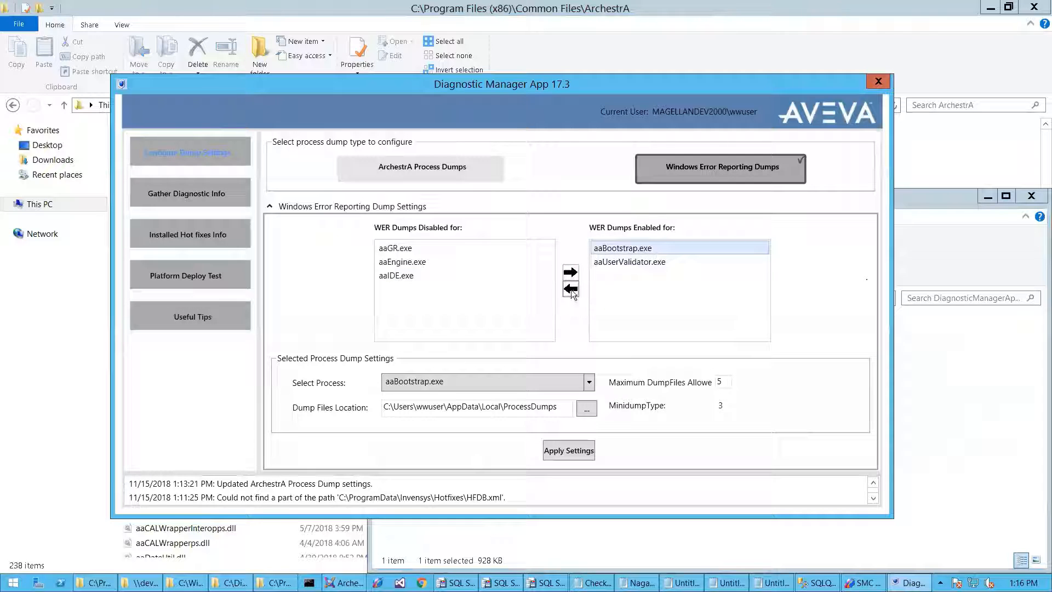
{"action": "left_click", "coordinate": [571, 290]}
{"action": "left_click", "coordinate": [435, 290]}
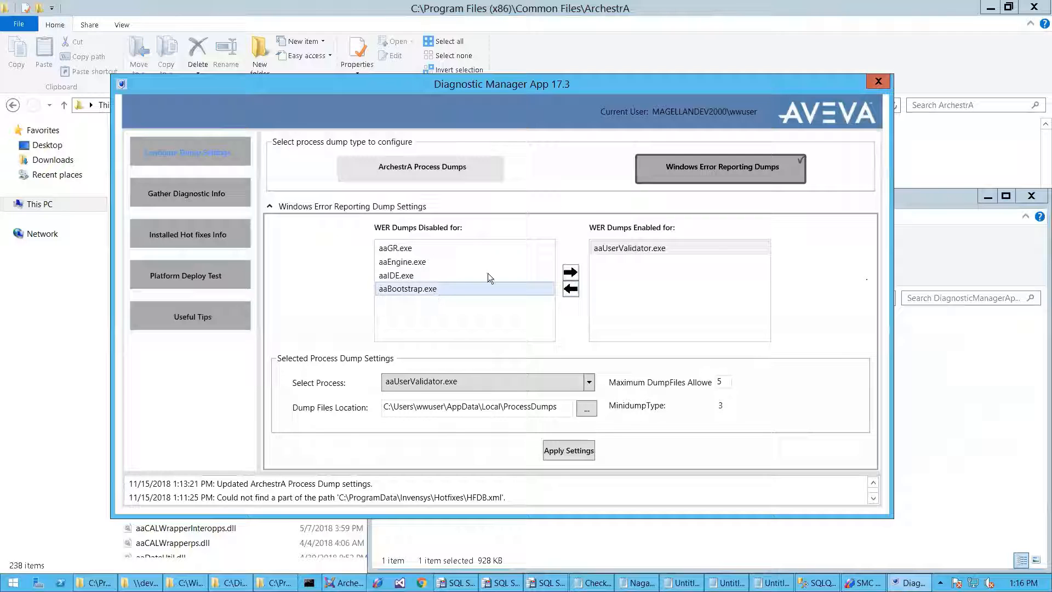
{"action": "left_click", "coordinate": [572, 273]}
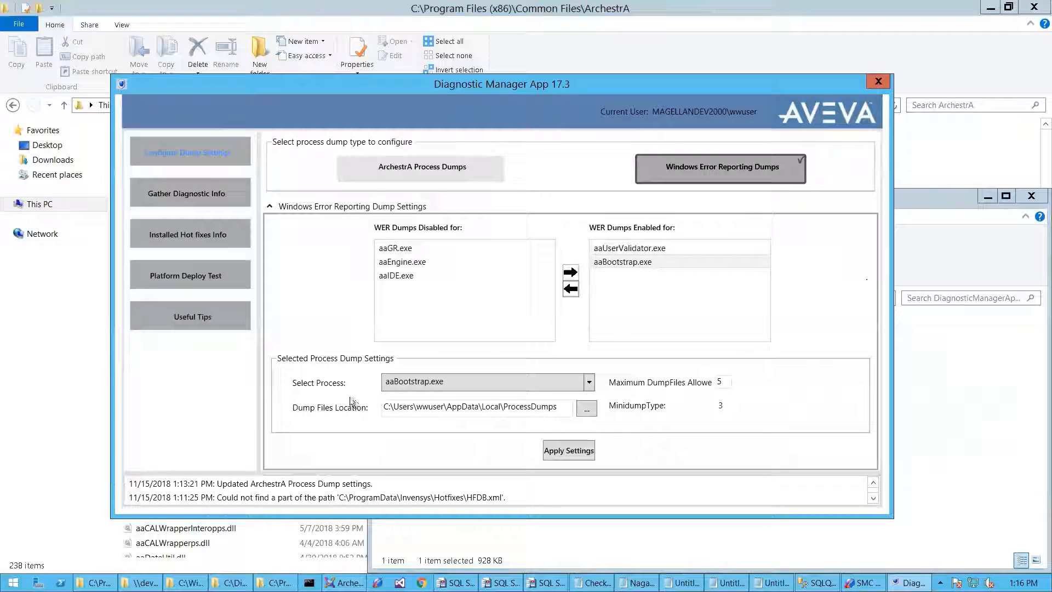
- Choose aaBootstrap.exe as the process to configure and save the WER dump settings
{"action": "left_click", "coordinate": [589, 383]}
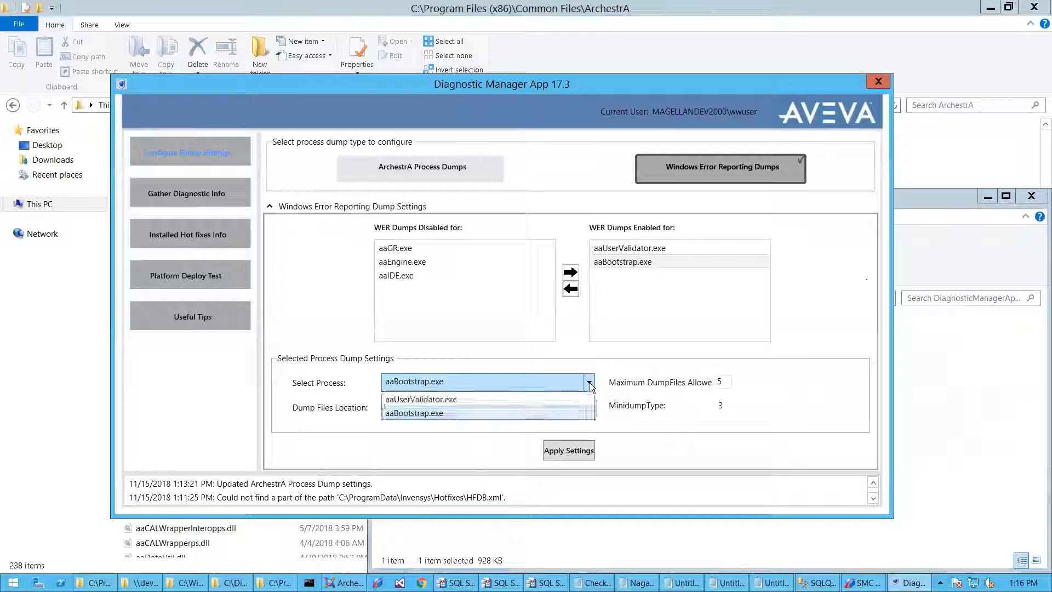
{"action": "left_click", "coordinate": [521, 414]}
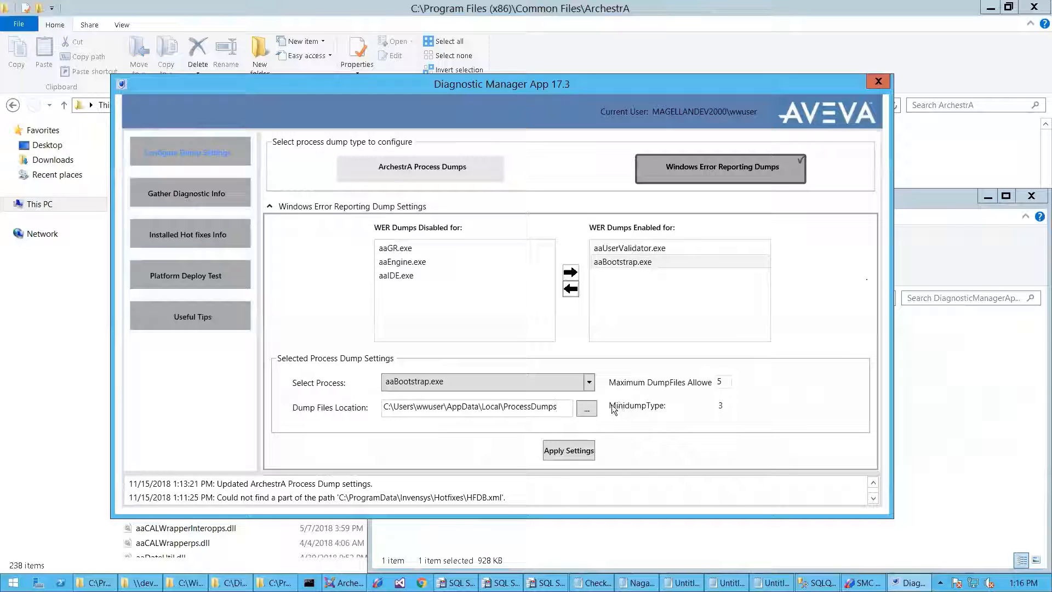
{"action": "double_click", "coordinate": [717, 382]}
{"action": "left_click", "coordinate": [571, 450]}
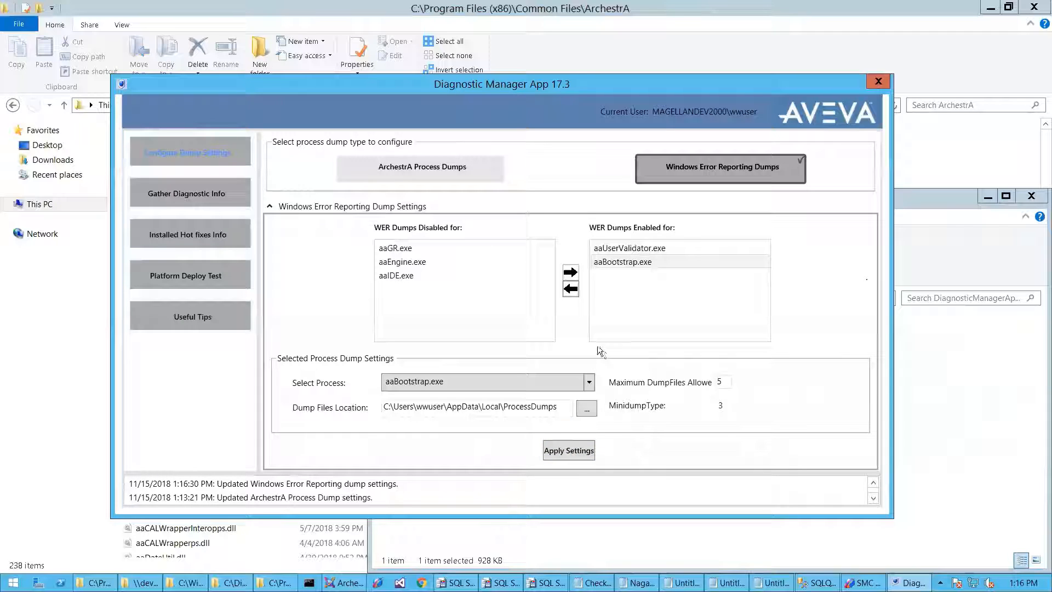
- Disable WER dumps for aaBootstrap.exe and aaUserValidator.exe and save the settings
{"action": "left_click", "coordinate": [598, 262]}
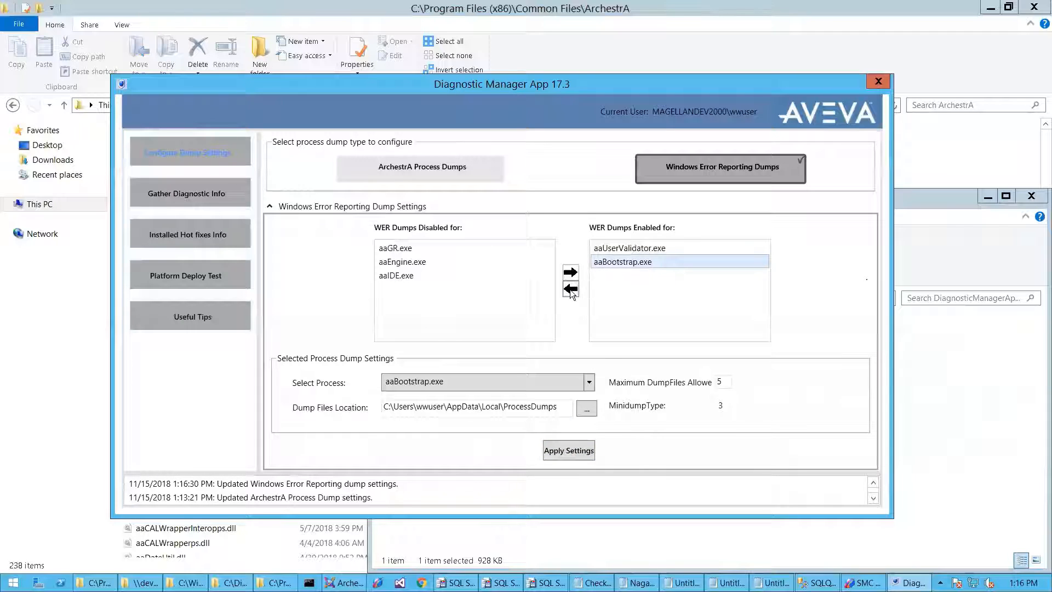
{"action": "left_click", "coordinate": [571, 290]}
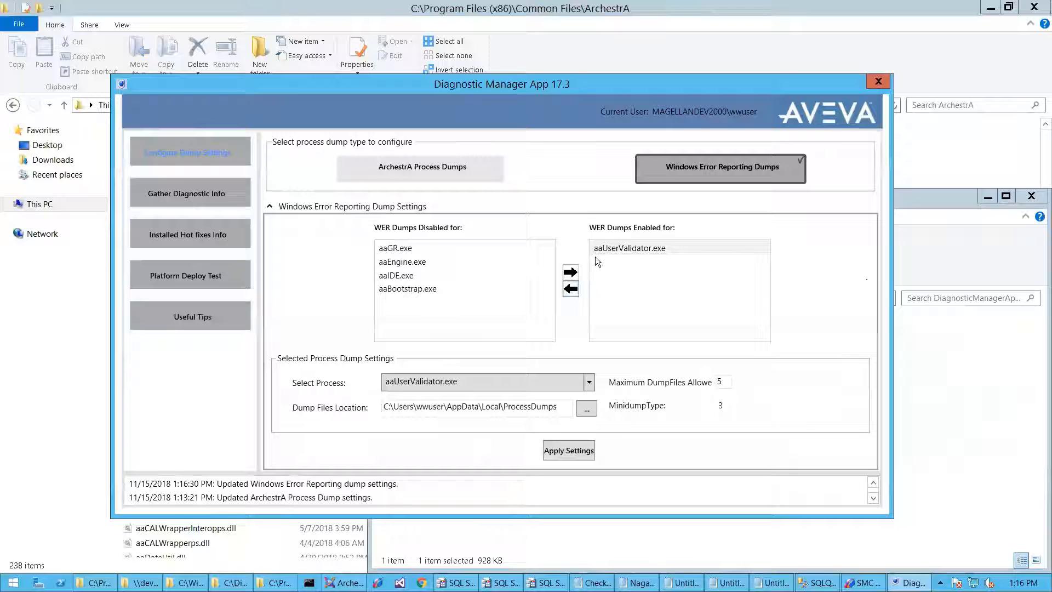
{"action": "left_click", "coordinate": [572, 288]}
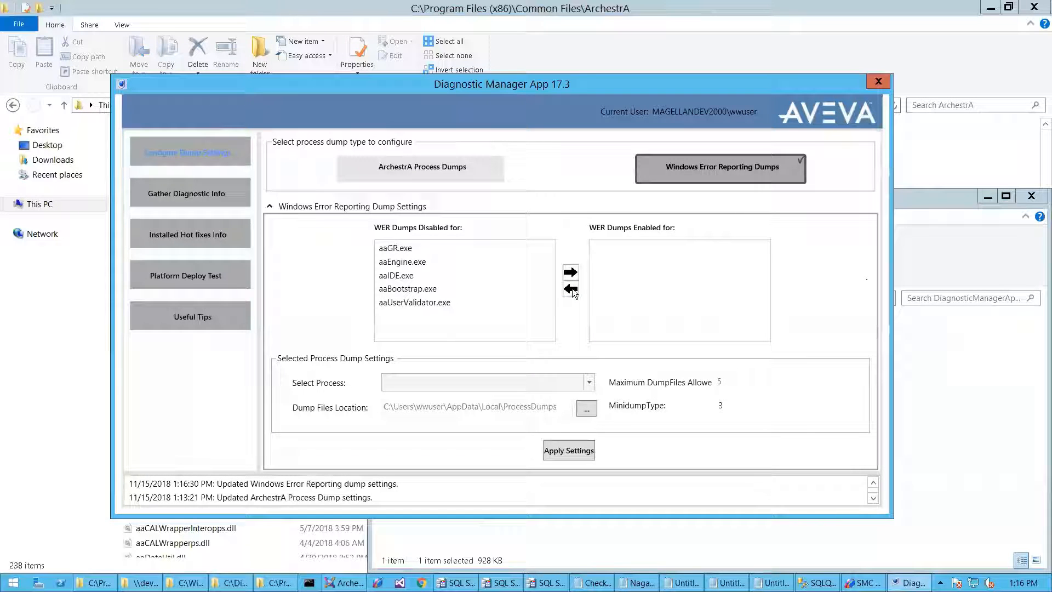
{"action": "left_click", "coordinate": [556, 450]}
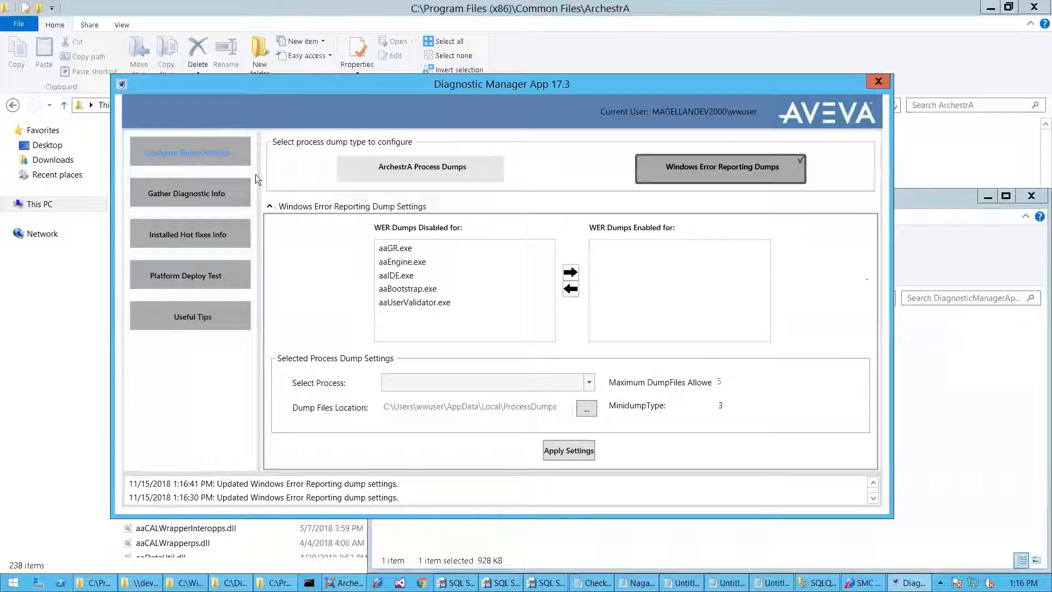
{"action": "left_click", "coordinate": [227, 147]}
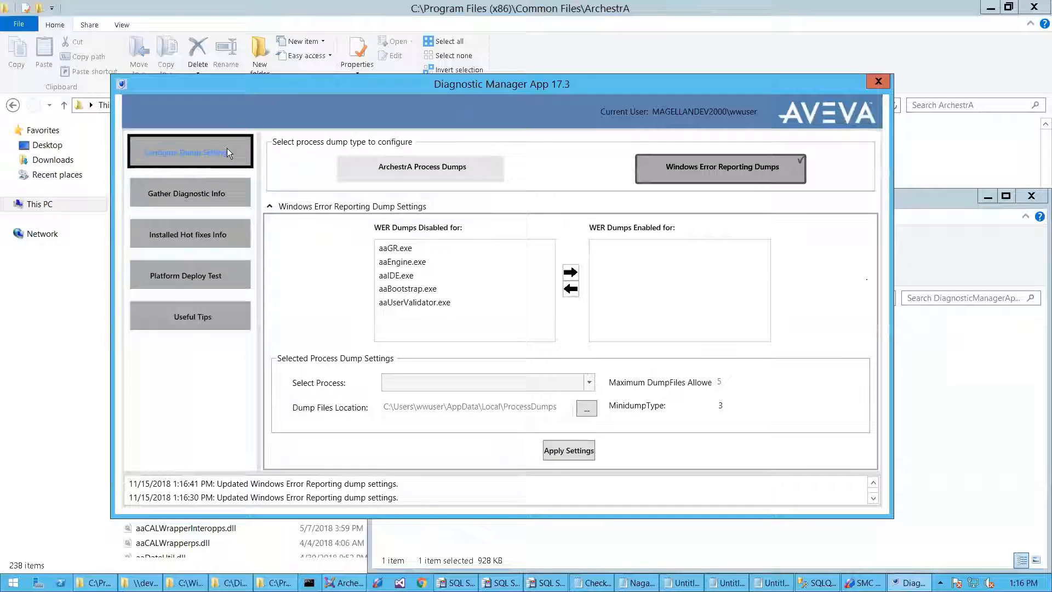
- Reapply the ArchestrA process dump settings and check Installed Hot fixes Info, whose product list is empty
{"action": "left_click", "coordinate": [426, 165]}
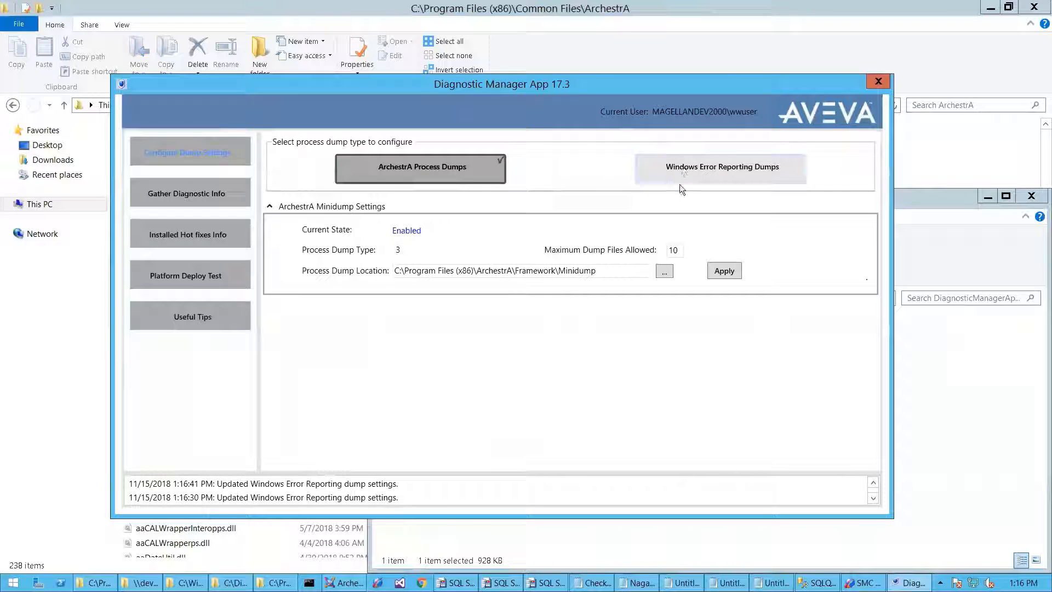
{"action": "left_click", "coordinate": [725, 272]}
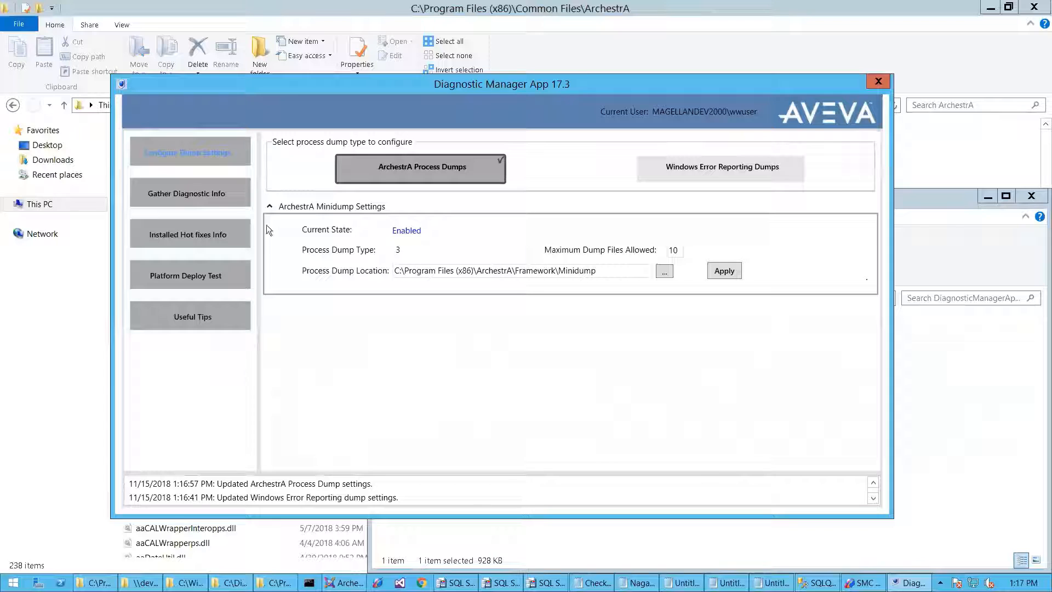
{"action": "left_click", "coordinate": [206, 230]}
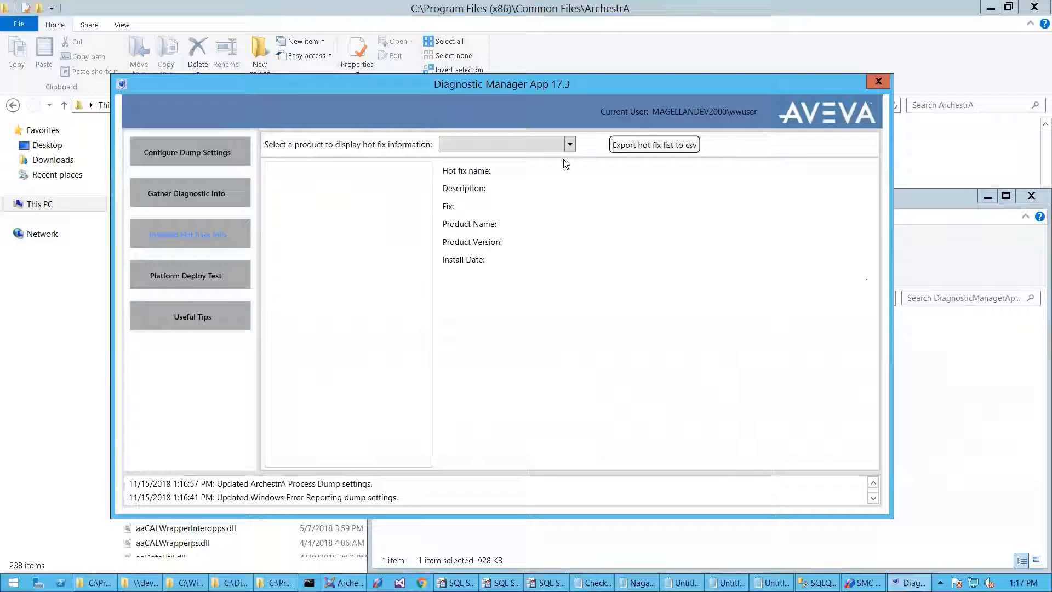
{"action": "left_click", "coordinate": [569, 145]}
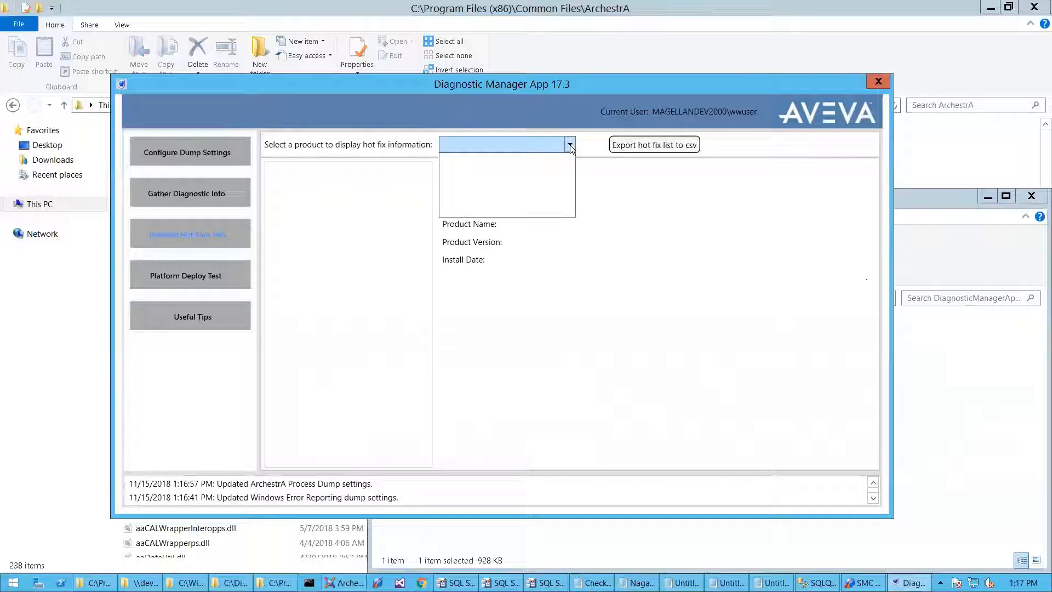
{"action": "left_click", "coordinate": [409, 148]}
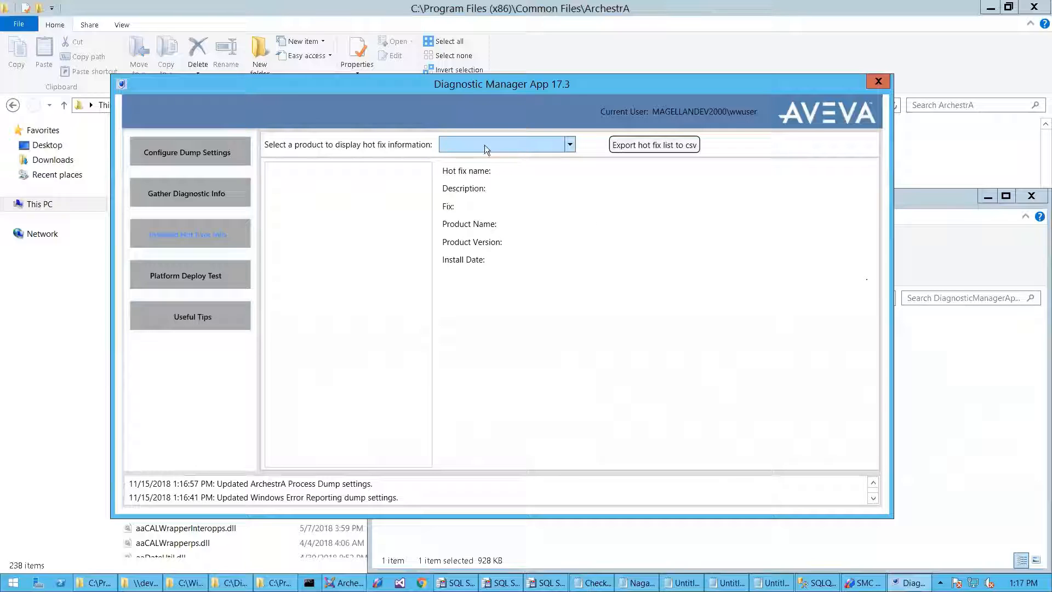
{"action": "left_click", "coordinate": [571, 146]}
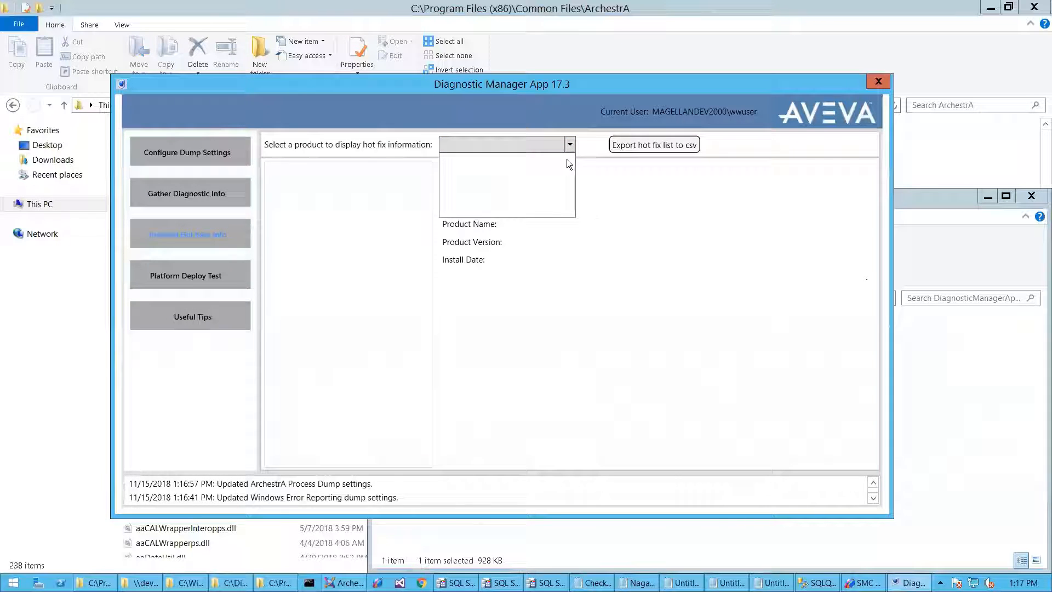
{"action": "left_click", "coordinate": [371, 219]}
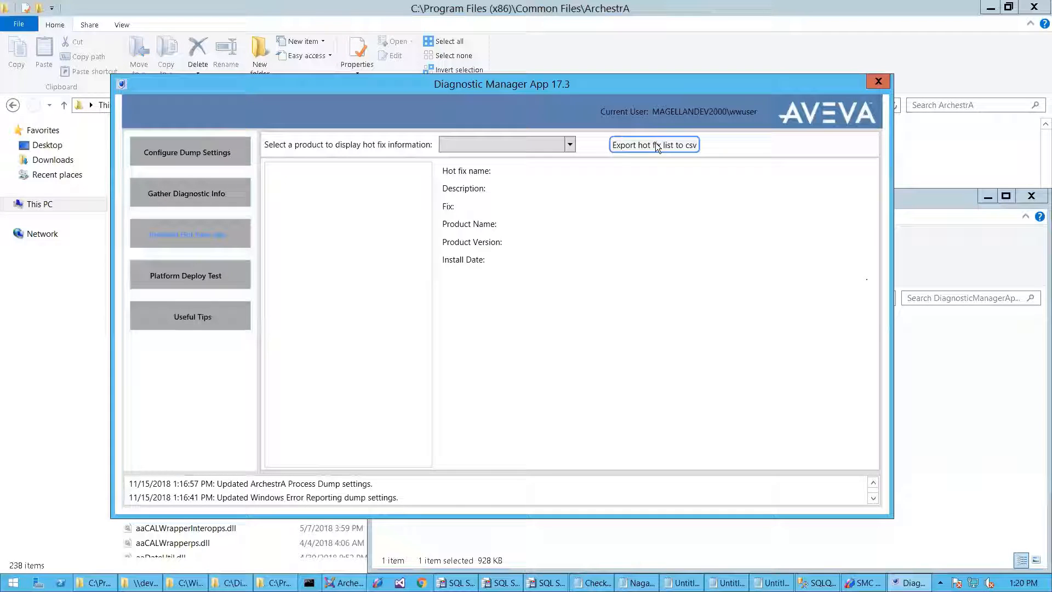
{"action": "left_click", "coordinate": [655, 144]}
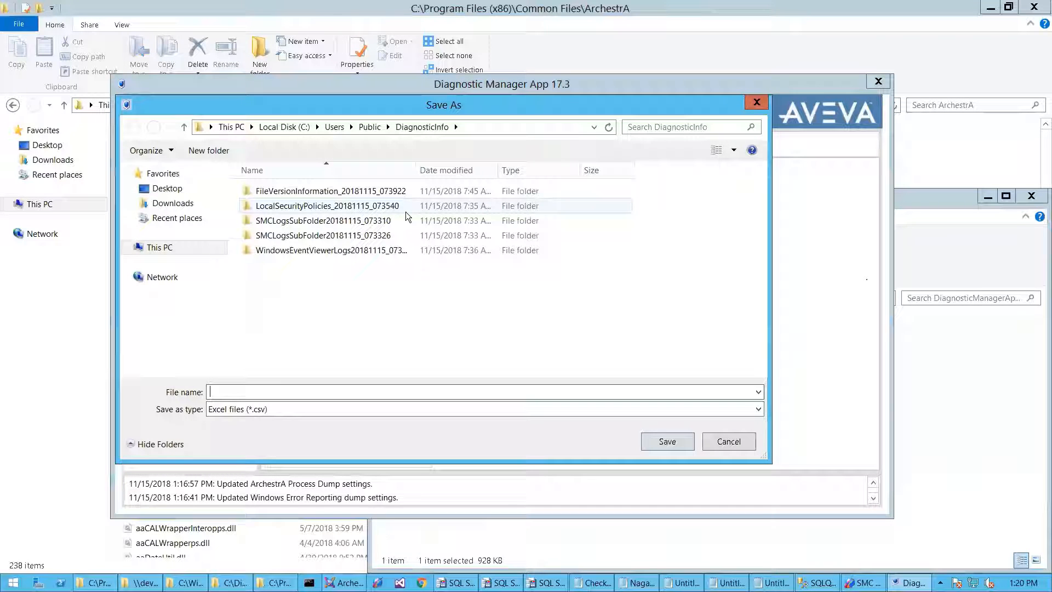
{"action": "key", "text": "Escape"}
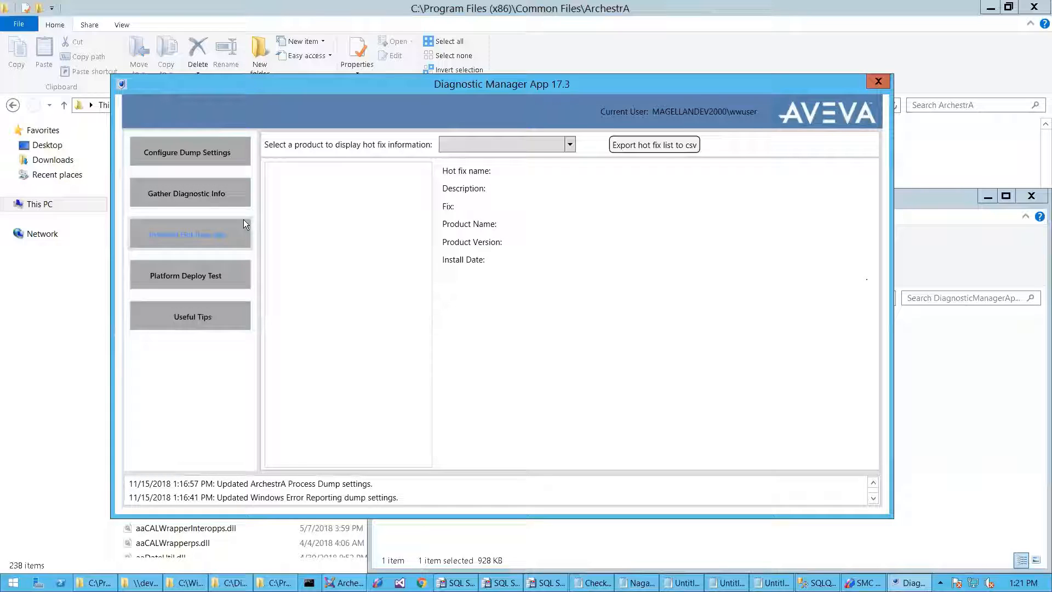
- Open Platform Deploy Test, then the Gather Diagnostic Info page targeting C:\Users\Public\DiagnosticInfo
{"action": "left_click", "coordinate": [193, 277]}
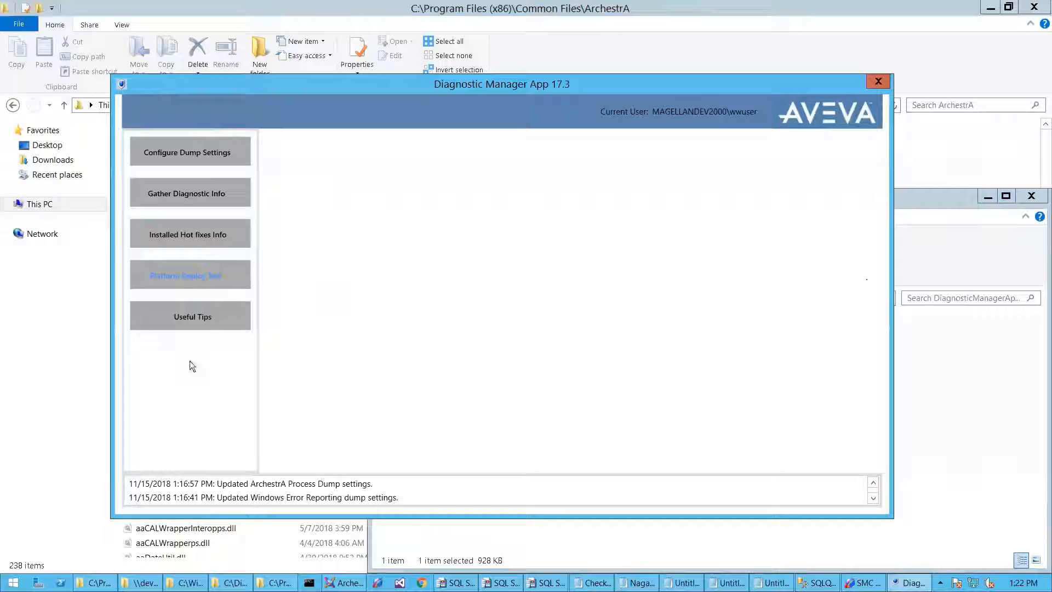
{"action": "left_click", "coordinate": [199, 190]}
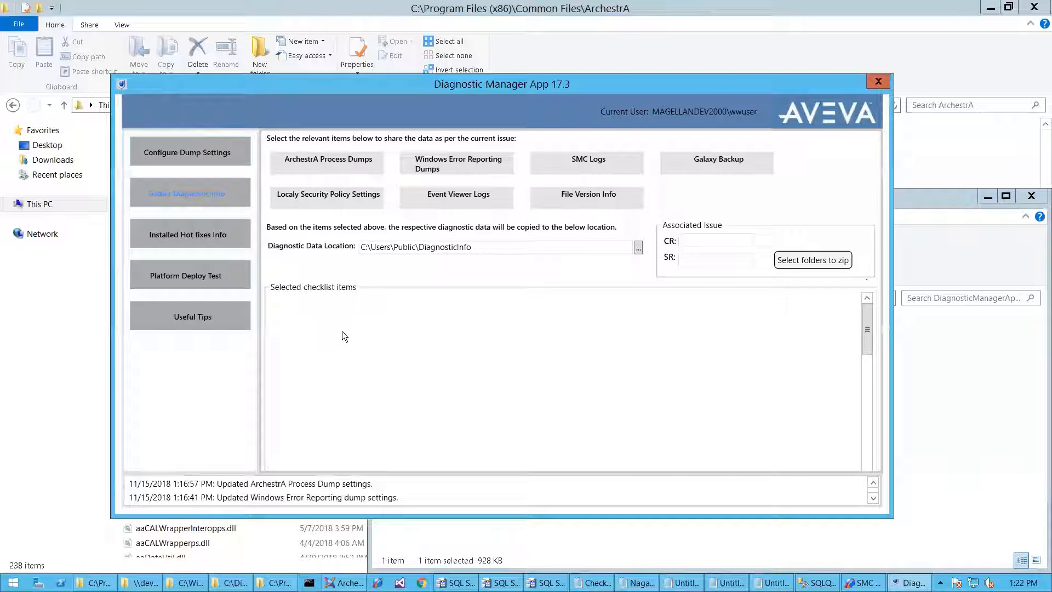
{"action": "left_click", "coordinate": [336, 160]}
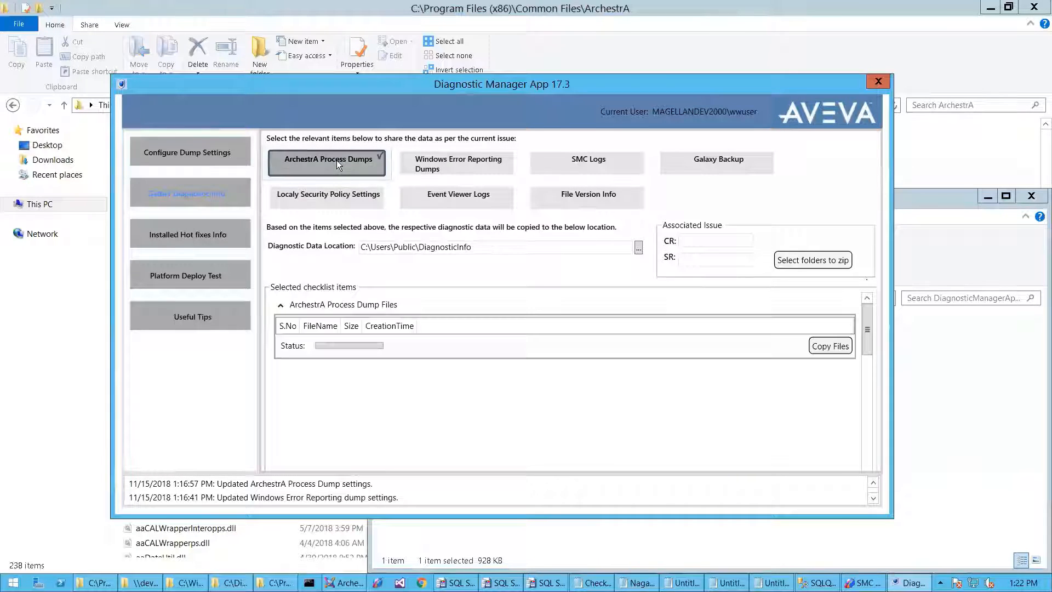
{"action": "left_click", "coordinate": [219, 152]}
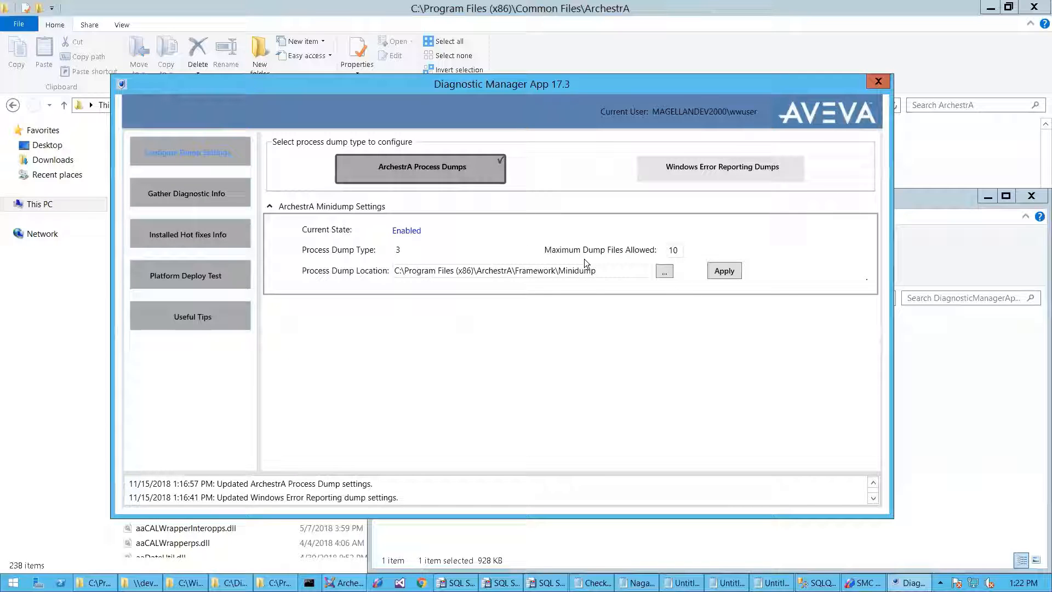
{"action": "left_click", "coordinate": [210, 189]}
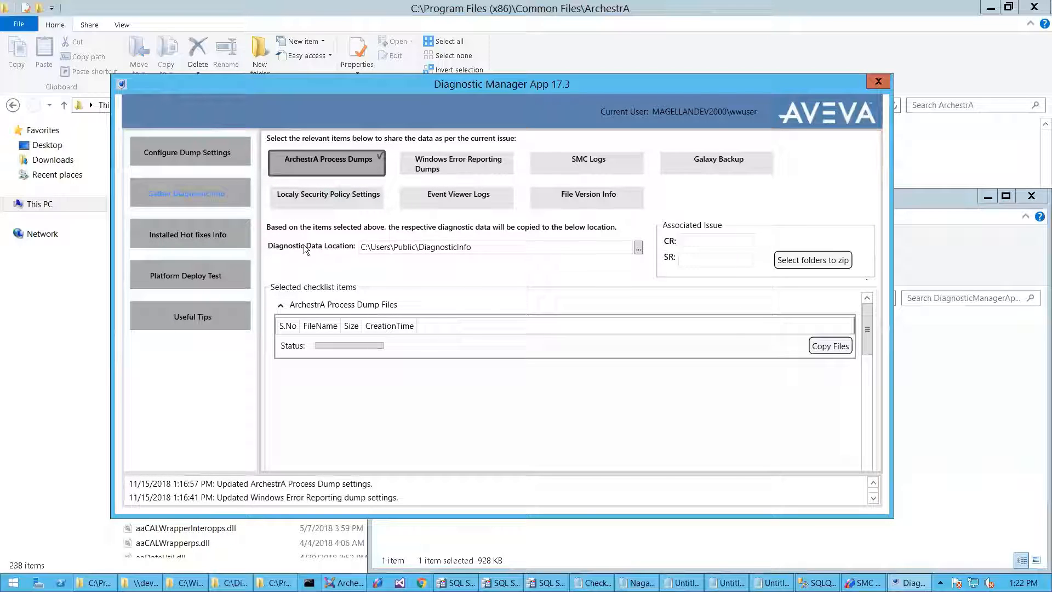
{"action": "left_click_drag", "start_coordinate": [484, 239], "coordinate": [357, 247]}
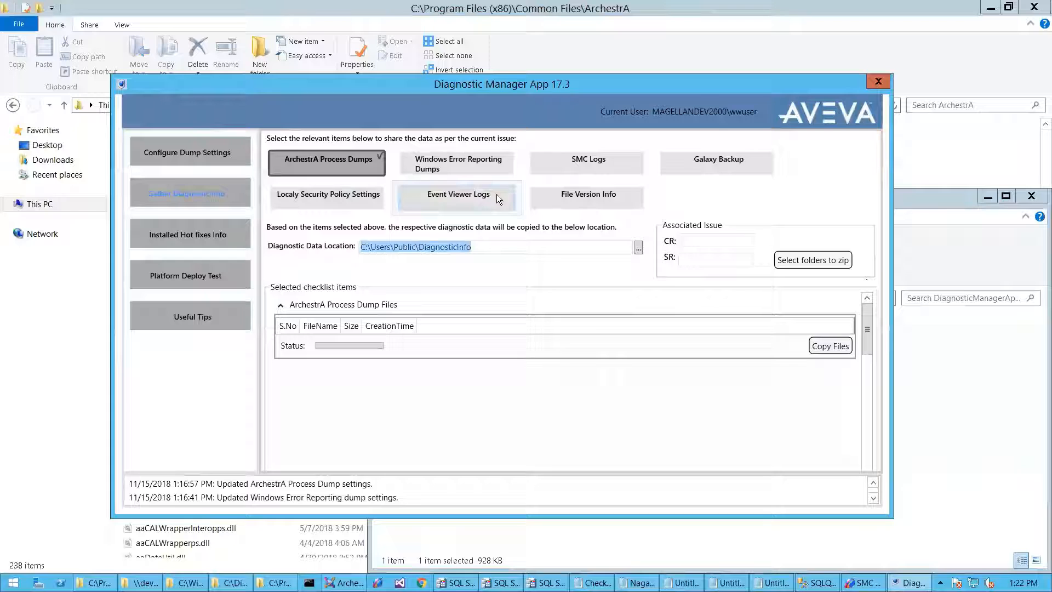
{"action": "left_click", "coordinate": [494, 248]}
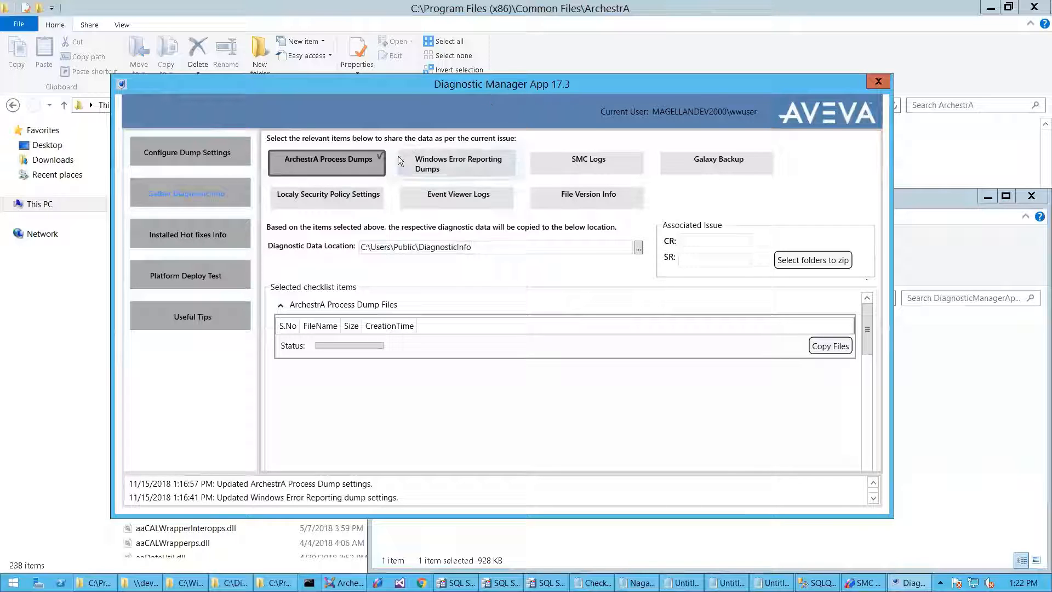
{"action": "left_click", "coordinate": [350, 167]}
{"action": "left_click", "coordinate": [346, 159]}
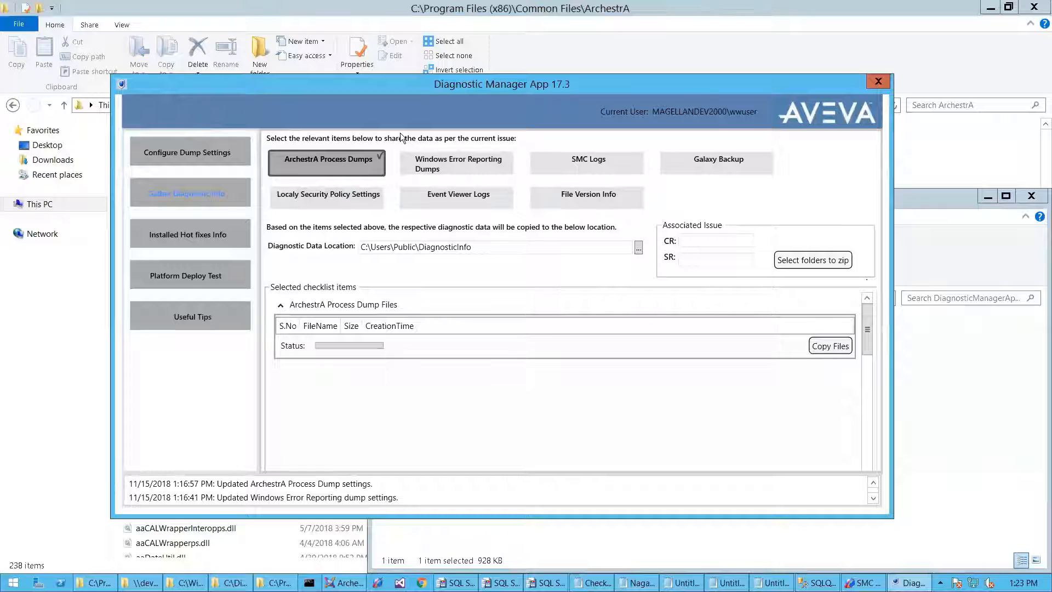
- Check the process dump location path and the diagnostic data location path
{"action": "left_click", "coordinate": [191, 153]}
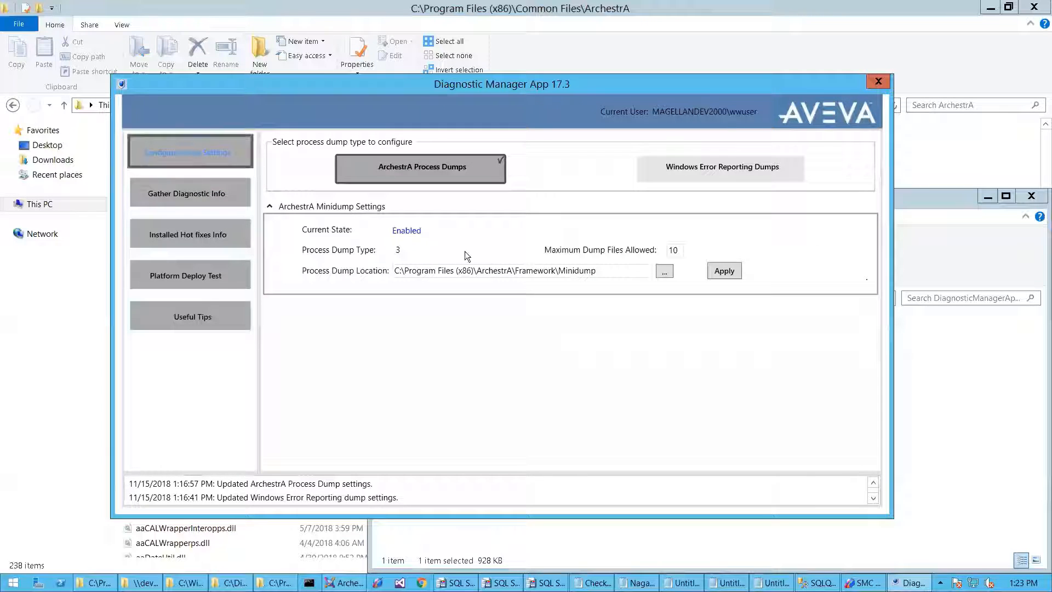
{"action": "left_click_drag", "start_coordinate": [593, 271], "coordinate": [356, 284]}
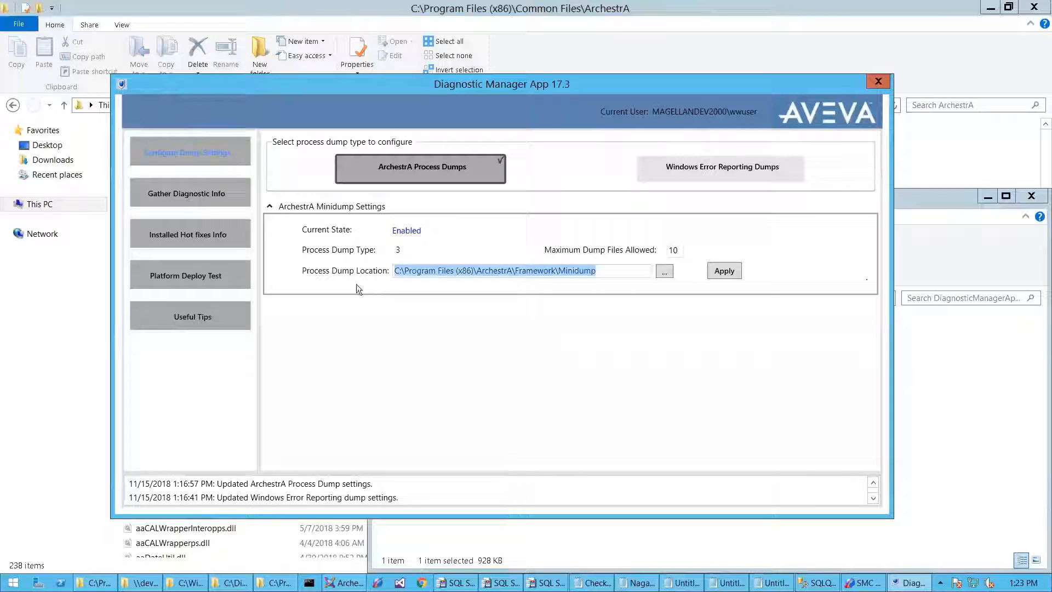
{"action": "left_click", "coordinate": [215, 187]}
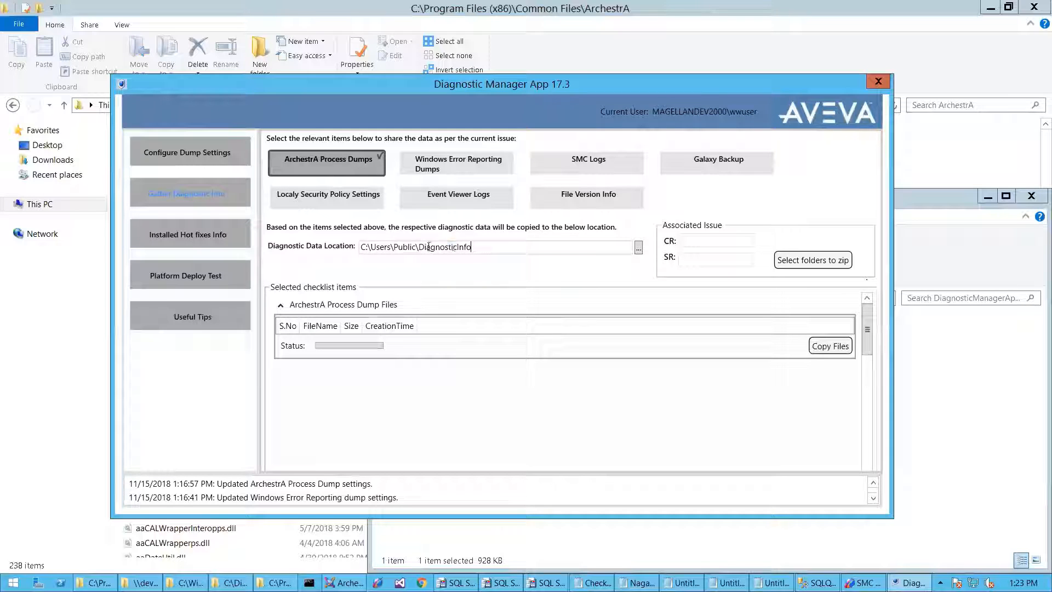
{"action": "left_click_drag", "start_coordinate": [472, 247], "coordinate": [351, 249]}
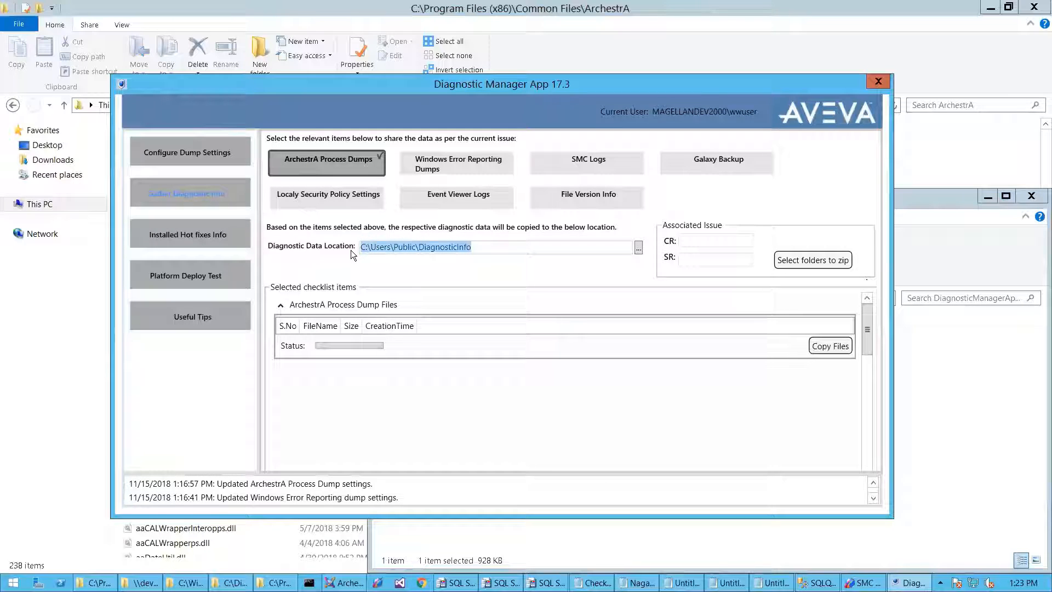
- Leave Windows Error Reporting Dumps unchecked so only ArchestrA Process Dumps is selected
{"action": "left_click", "coordinate": [465, 164]}
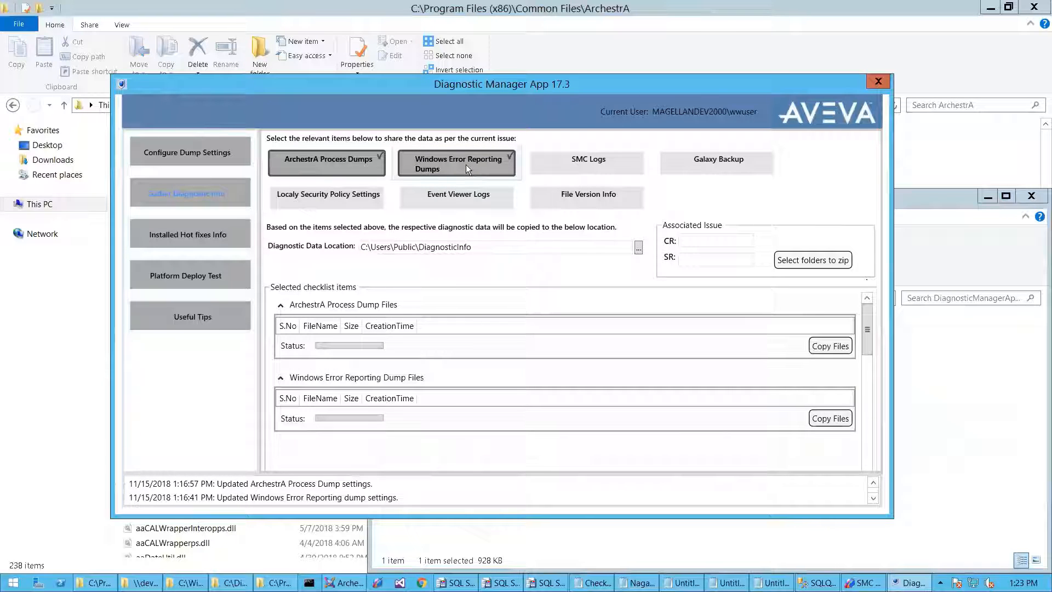
{"action": "left_click", "coordinate": [475, 164]}
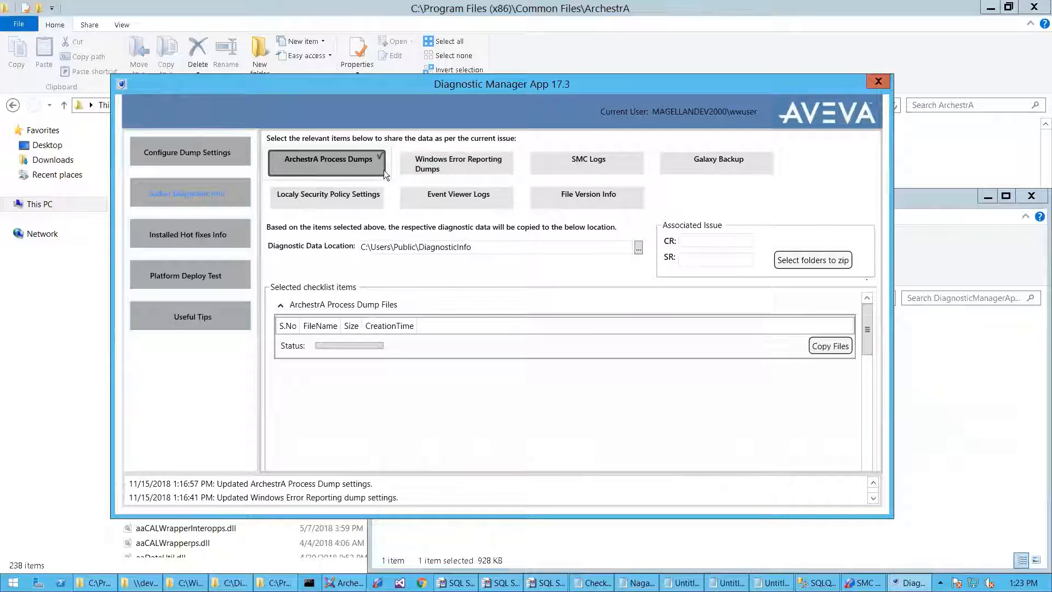
{"action": "left_click", "coordinate": [431, 166]}
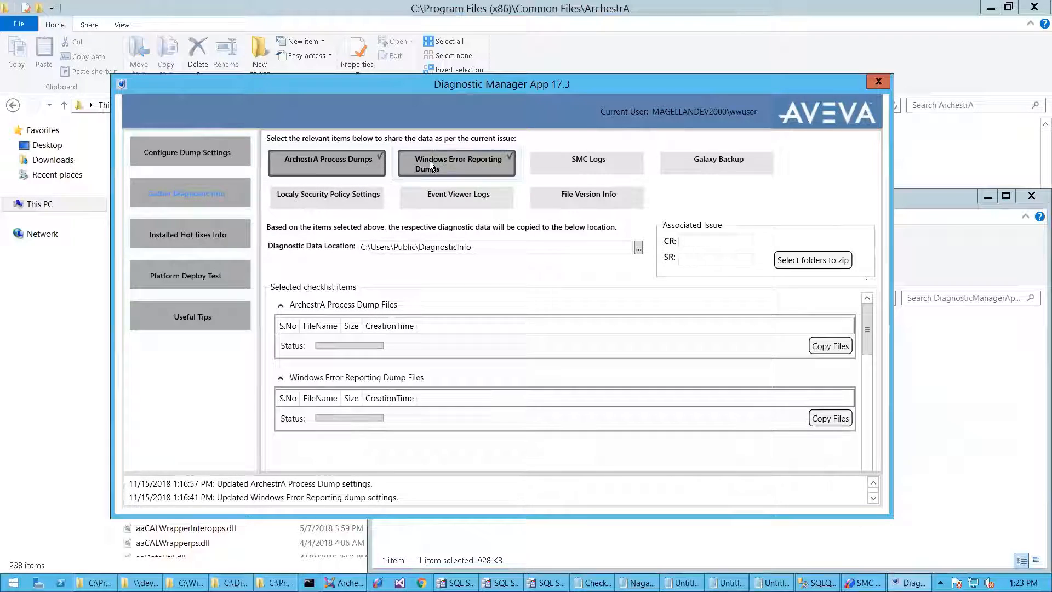
{"action": "left_click", "coordinate": [429, 161]}
{"action": "left_click", "coordinate": [430, 161]}
{"action": "left_click", "coordinate": [429, 161]}
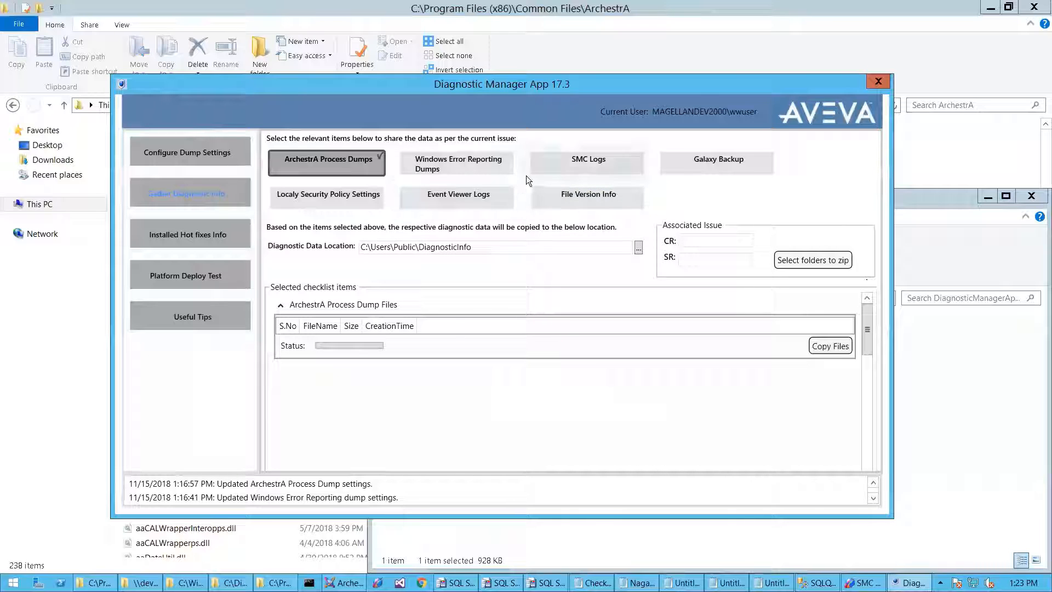
- Select SMC Logs instead of ArchestrA Process Dumps and set the From date to 11/14/2018
{"action": "left_click", "coordinate": [558, 162]}
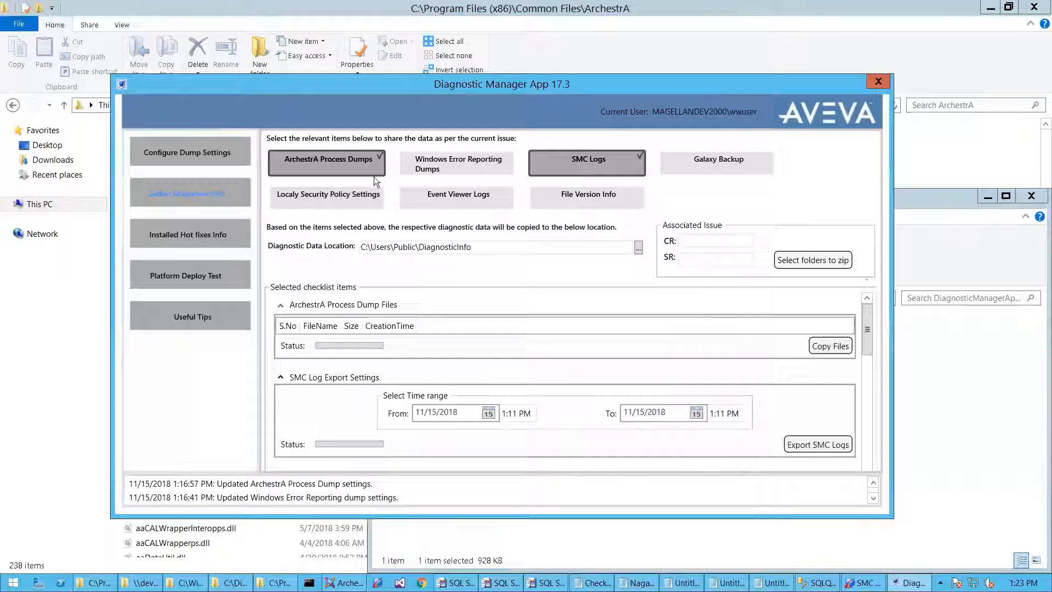
{"action": "left_click", "coordinate": [333, 166]}
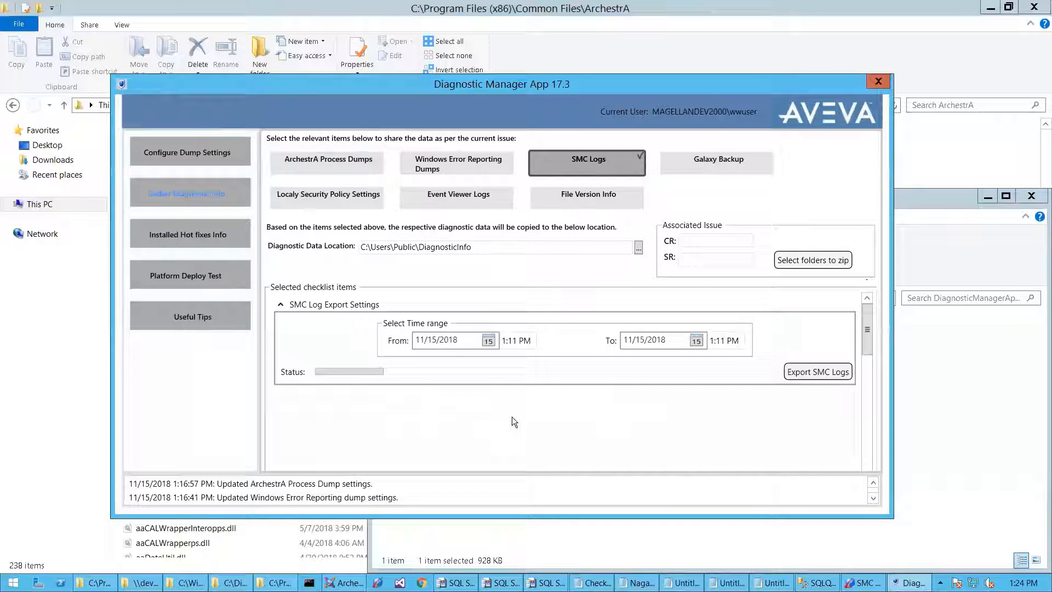
{"action": "left_click", "coordinate": [488, 341]}
{"action": "left_click", "coordinate": [476, 410]}
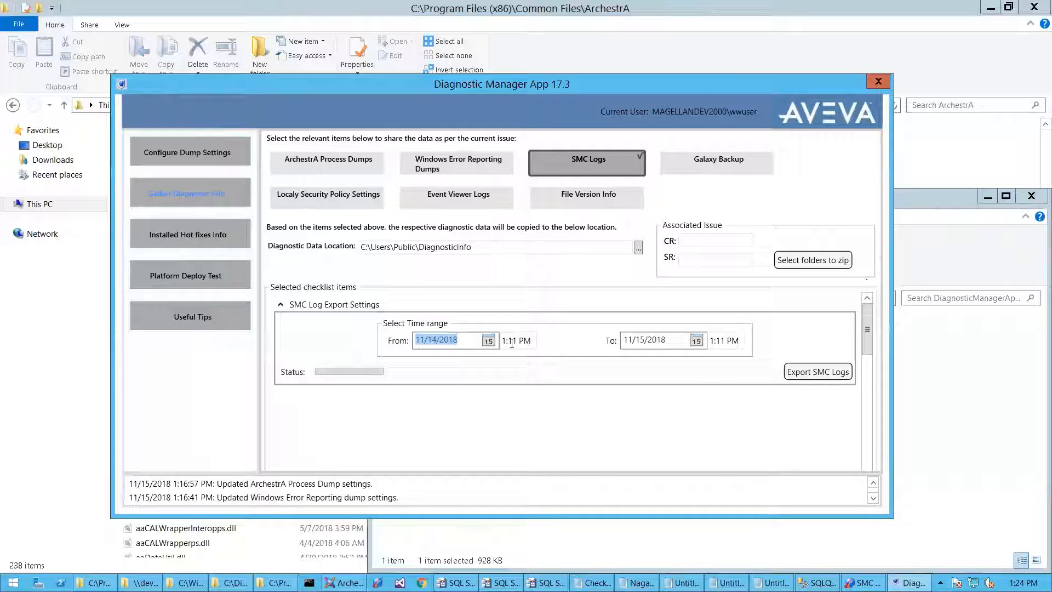
- Change the From time to 1:10 PM and briefly view the SMC log viewer window
{"action": "left_click", "coordinate": [512, 342]}
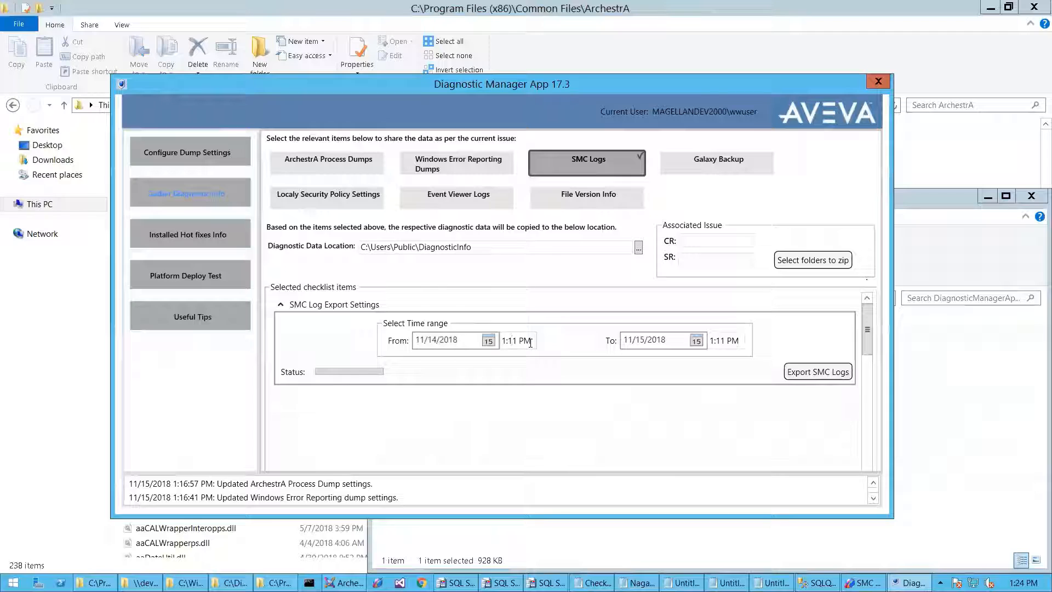
{"action": "key", "text": "Delete"}
{"action": "type", "text": "0"}
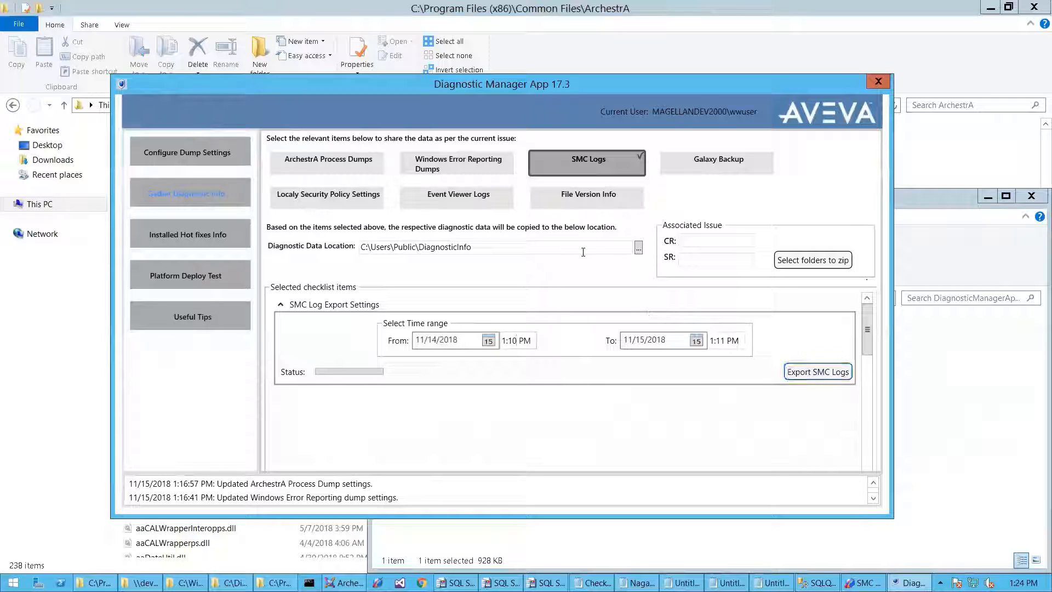
{"action": "left_click", "coordinate": [489, 246]}
{"action": "left_click", "coordinate": [864, 582]}
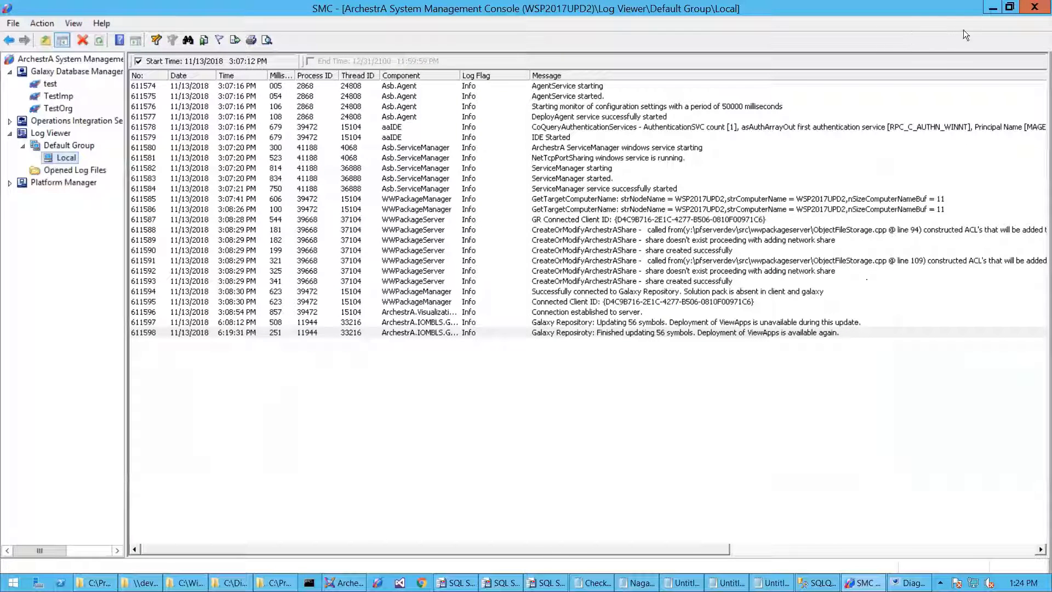
{"action": "left_click", "coordinate": [989, 11]}
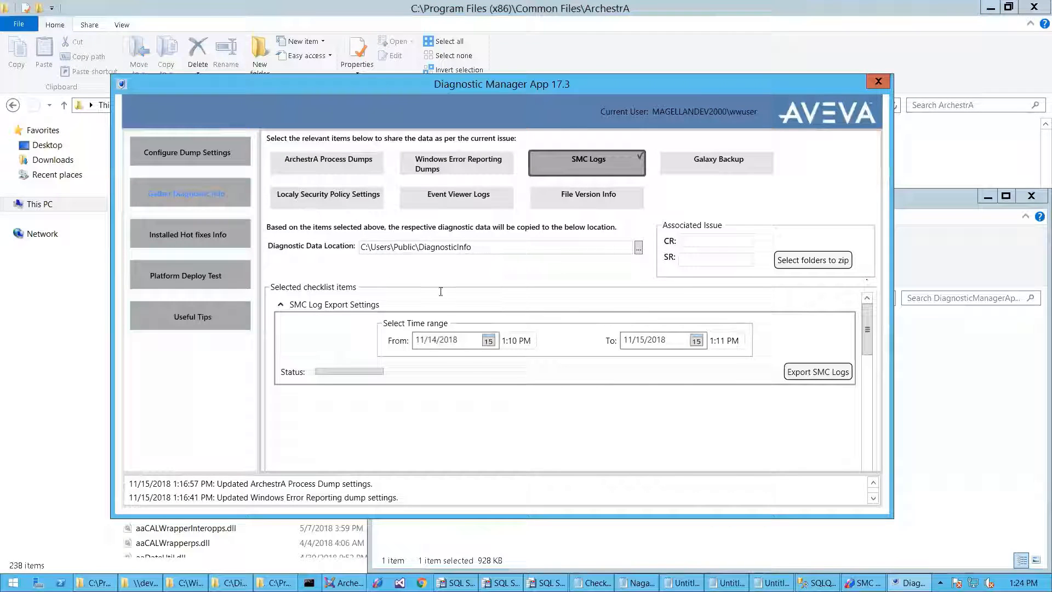
- Set the From date to 11/13/2018 and the time to 1:10 AM, then export the SMC logs
{"action": "left_click", "coordinate": [437, 340]}
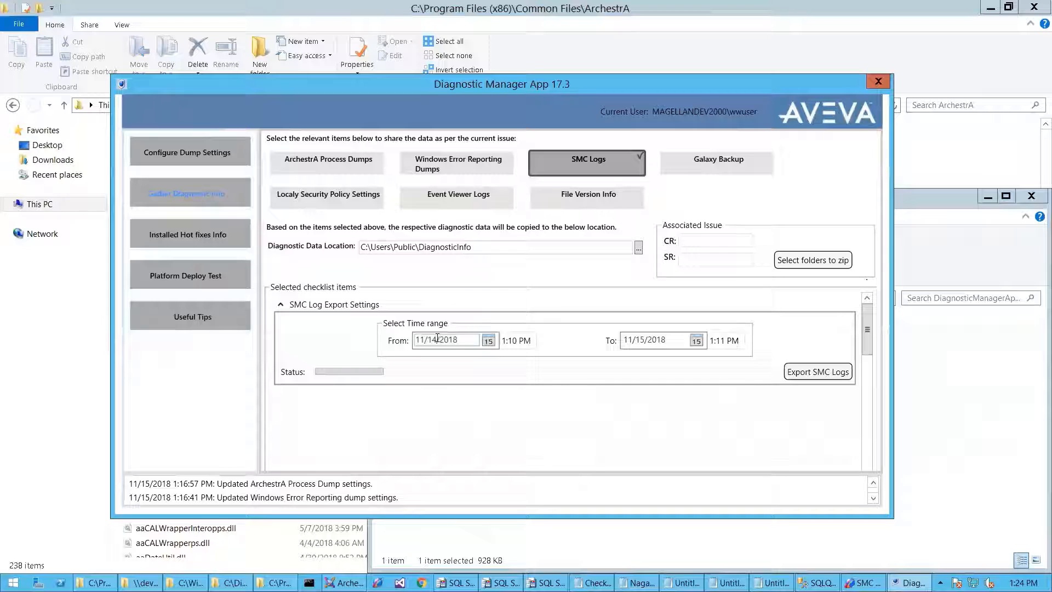
{"action": "left_click", "coordinate": [484, 341]}
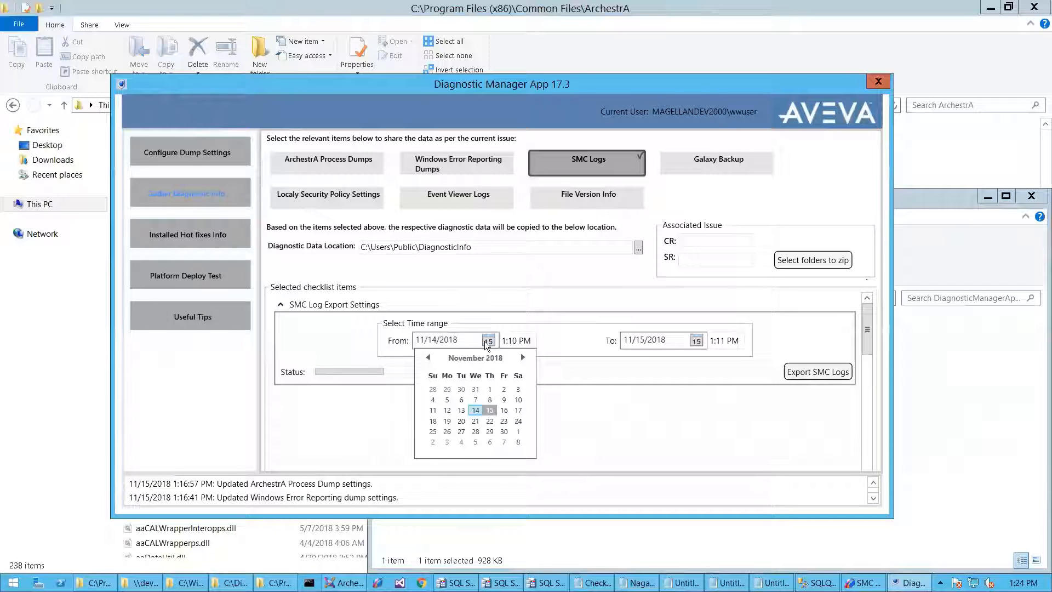
{"action": "left_click", "coordinate": [461, 410]}
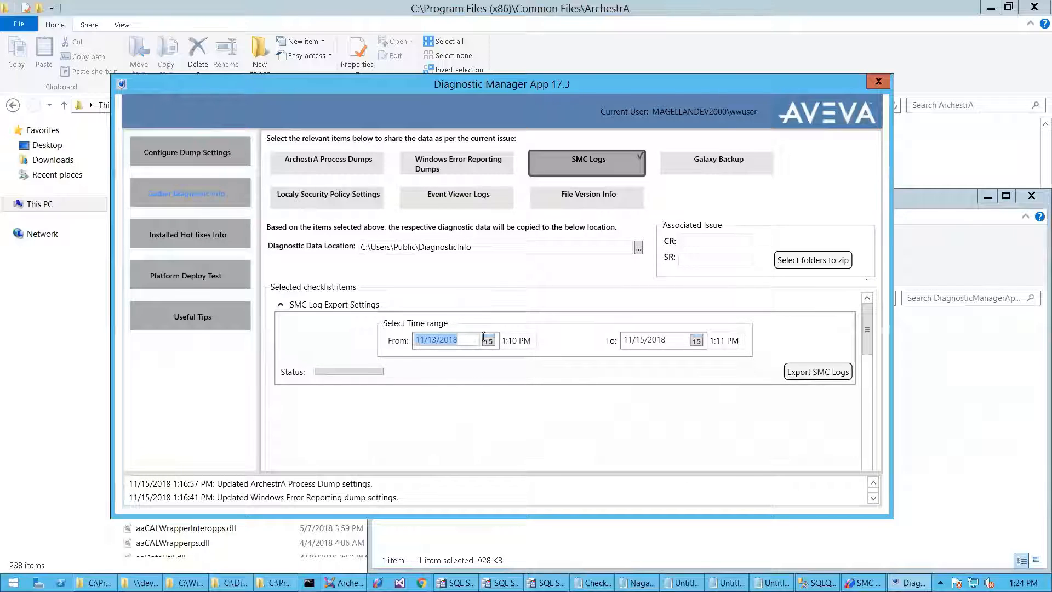
{"action": "left_click", "coordinate": [526, 339]}
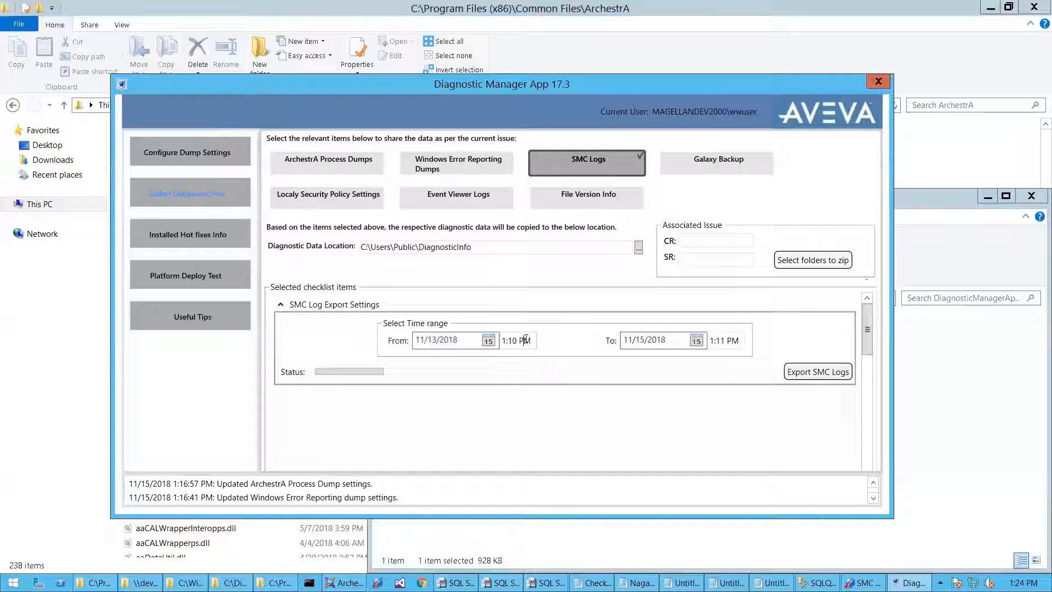
{"action": "key", "text": "BackSpace"}
{"action": "type", "text": "A"}
{"action": "left_click", "coordinate": [814, 370]}
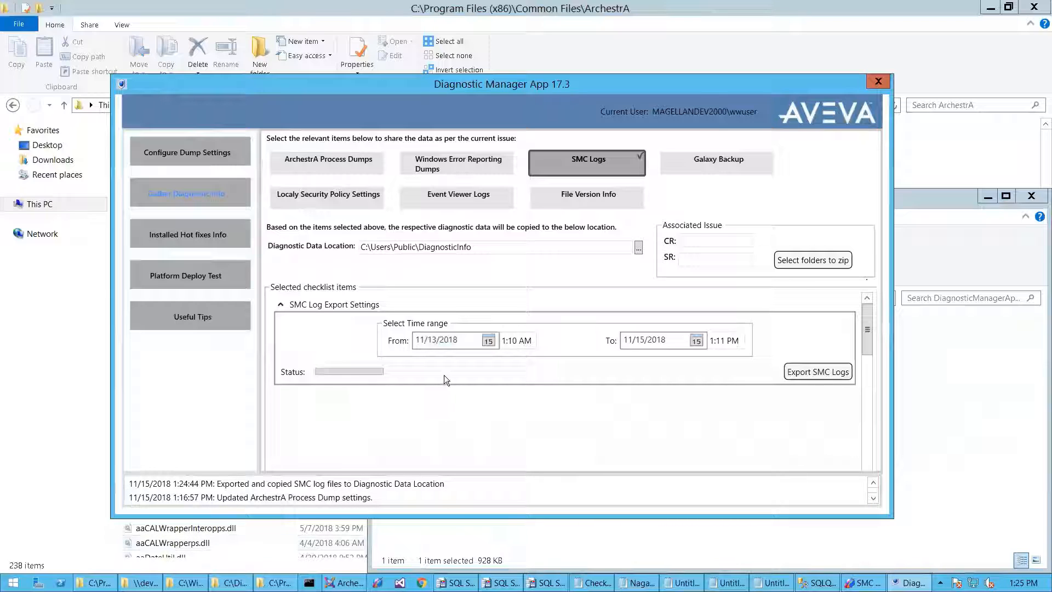
- Open the C:\Users\Public\DiagnosticInfo folder using the copied data location path
{"action": "left_click_drag", "start_coordinate": [481, 246], "coordinate": [325, 232]}
{"action": "key", "text": "ctrl+c"}
{"action": "key", "text": "super+r"}
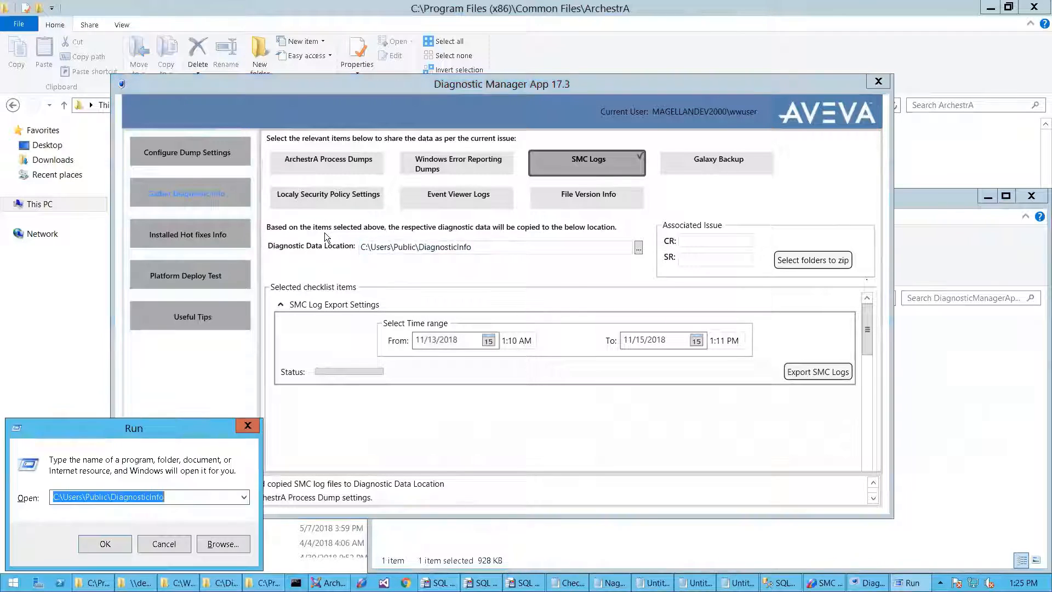
{"action": "key", "text": "ctrl+v"}
{"action": "key", "text": "Return"}
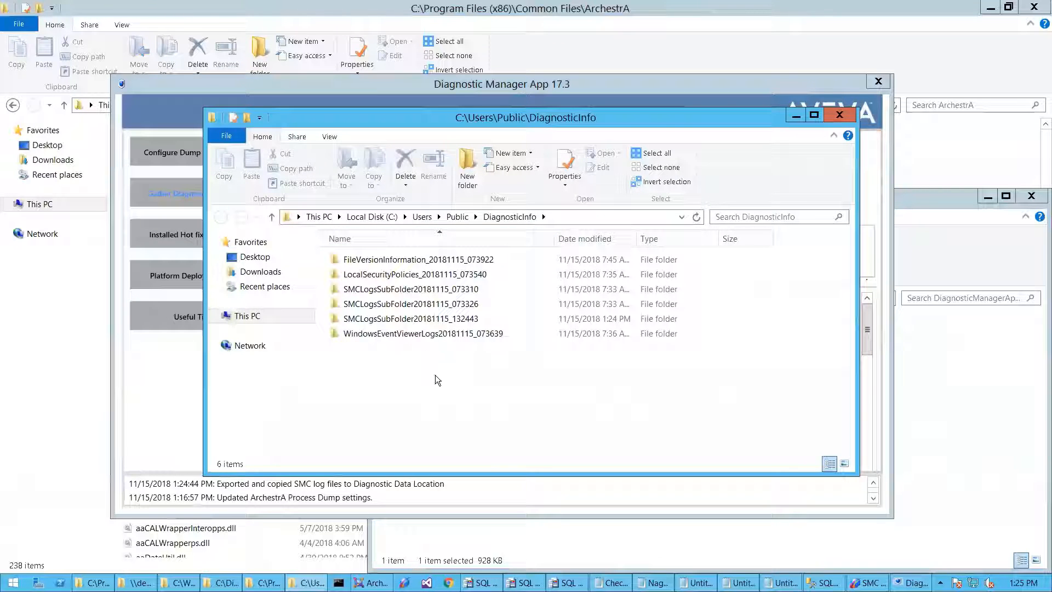
- Permanently delete all six diagnostic folders inside DiagnosticInfo and close the window
{"action": "key", "text": "ctrl+a"}
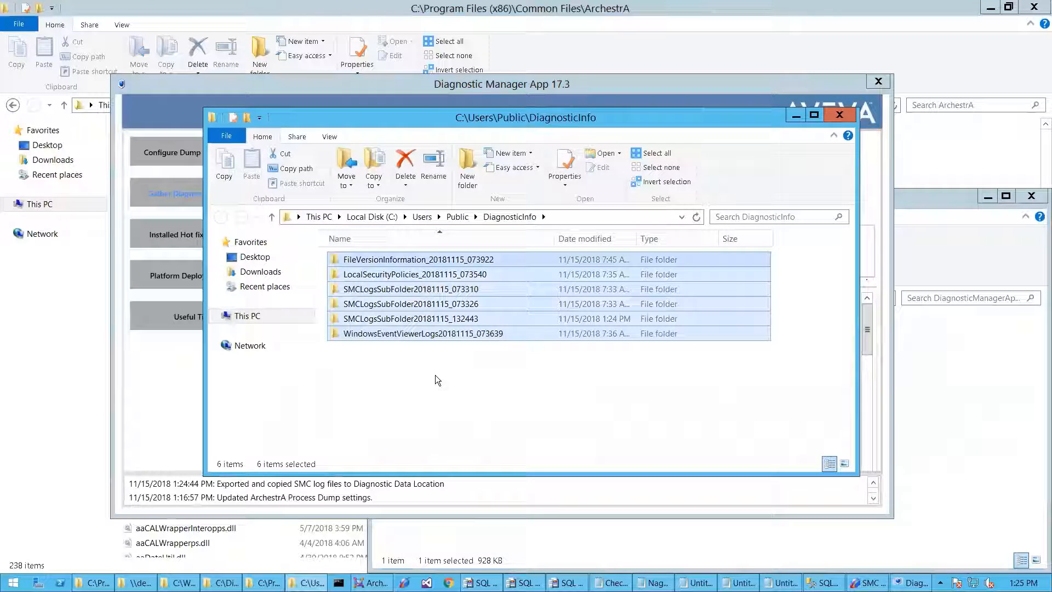
{"action": "key", "text": "shift+Delete"}
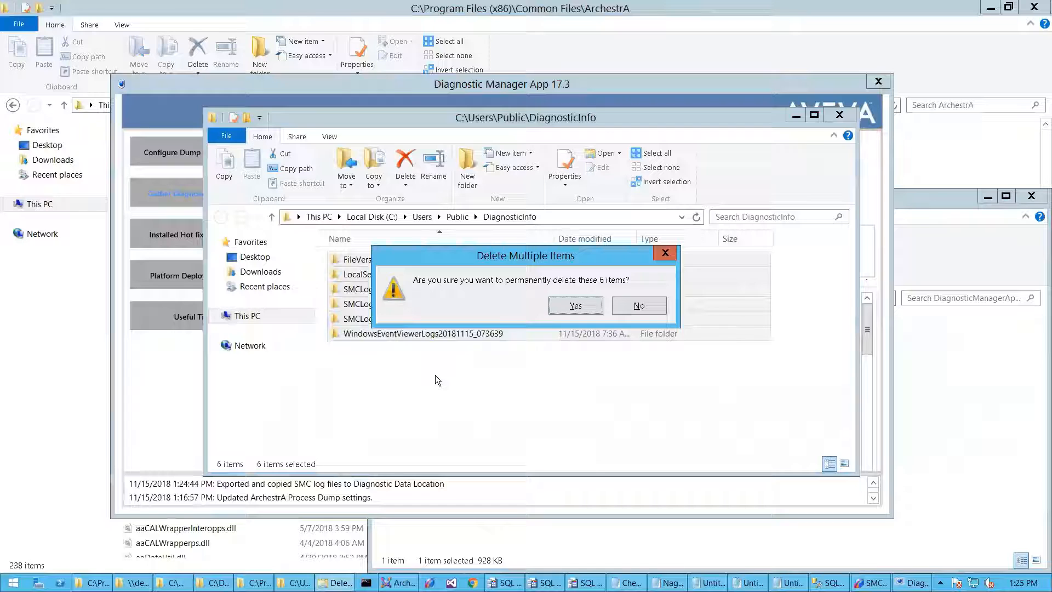
{"action": "key", "text": "Return"}
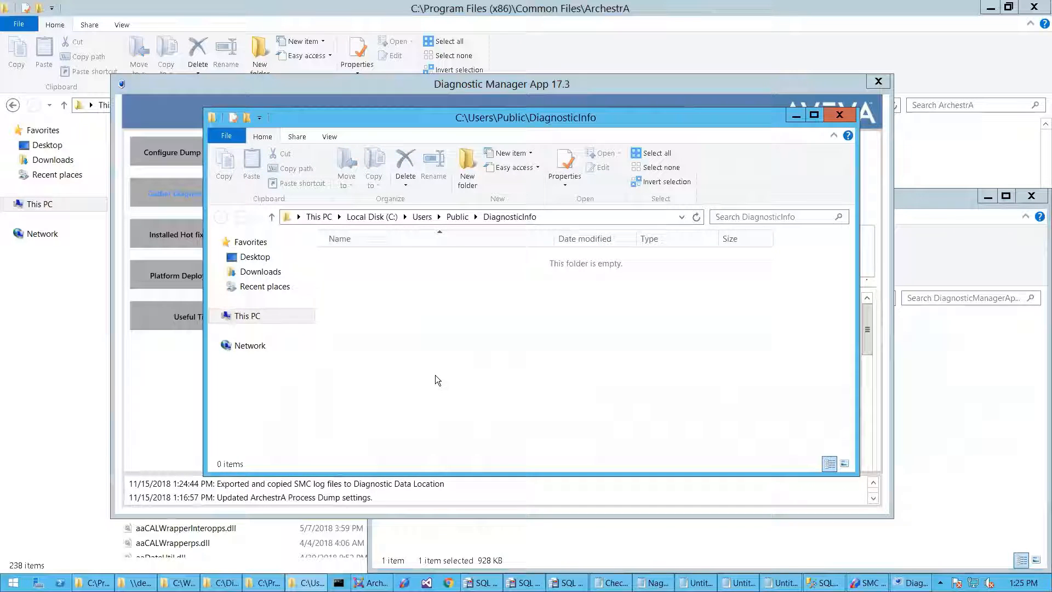
{"action": "key", "text": "alt+F4"}
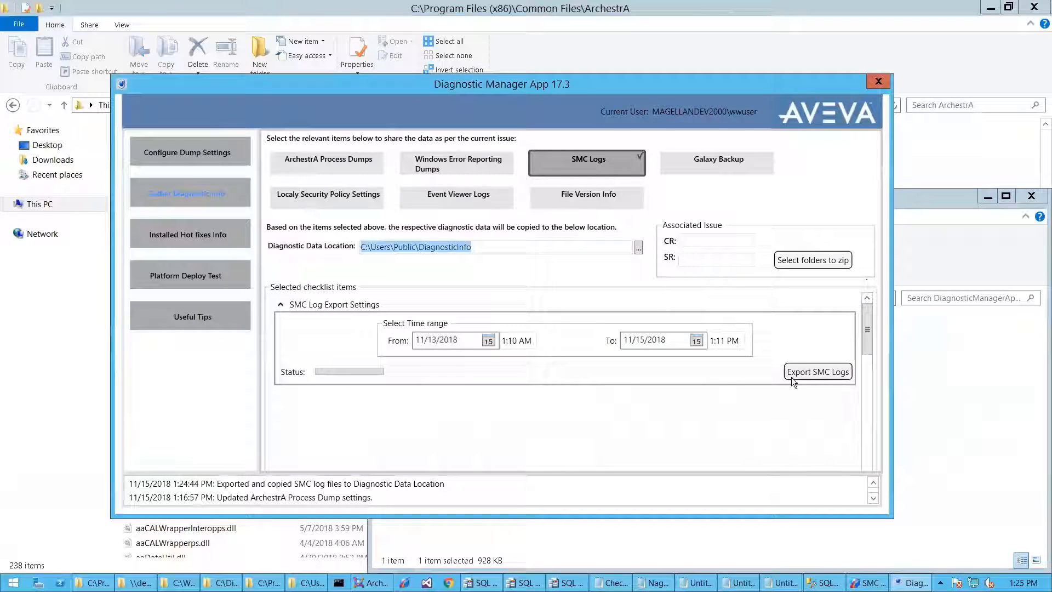
- Export the SMC logs again and select the 1:24:44 PM export entry in the status log
{"action": "left_click", "coordinate": [812, 372]}
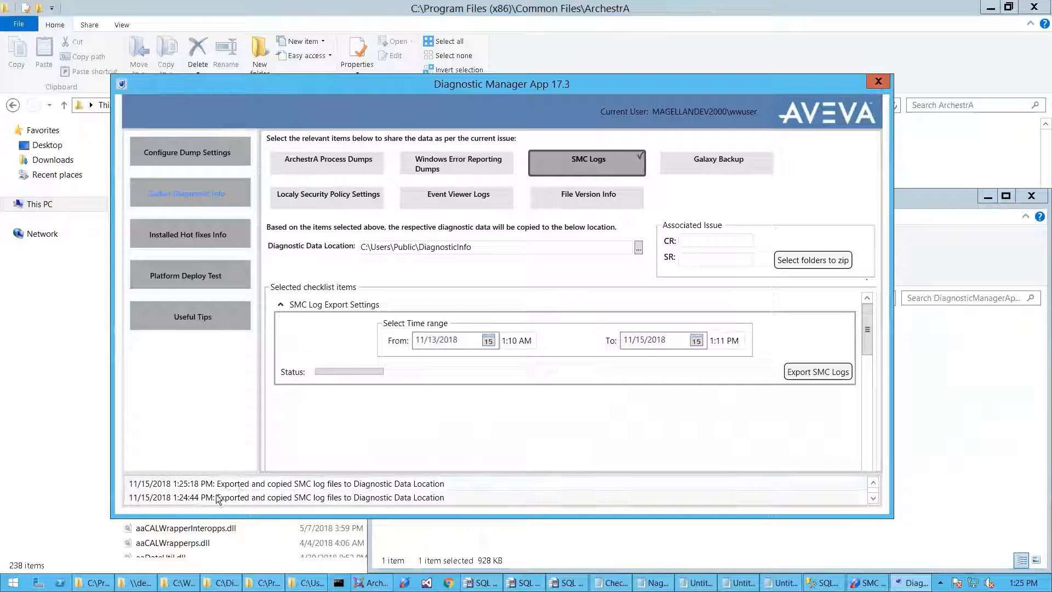
{"action": "left_click", "coordinate": [198, 497]}
{"action": "left_click", "coordinate": [198, 498]}
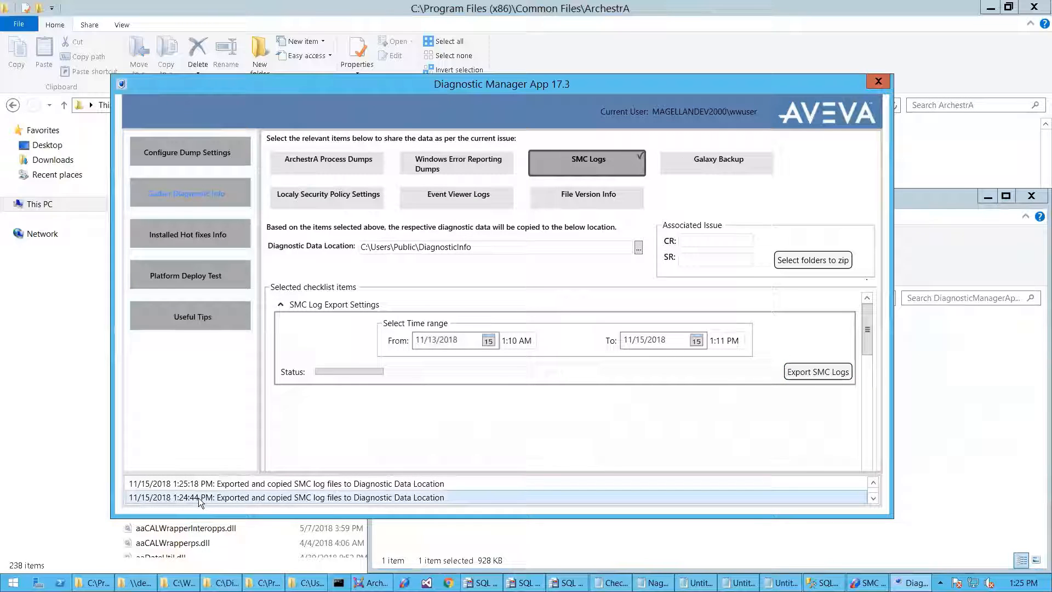
- Check that SMCLogsSubFolder20181115_132518 holds WWTSLOG20181115_132518.aalgx, then close the folder window
{"action": "double_click", "coordinate": [230, 496]}
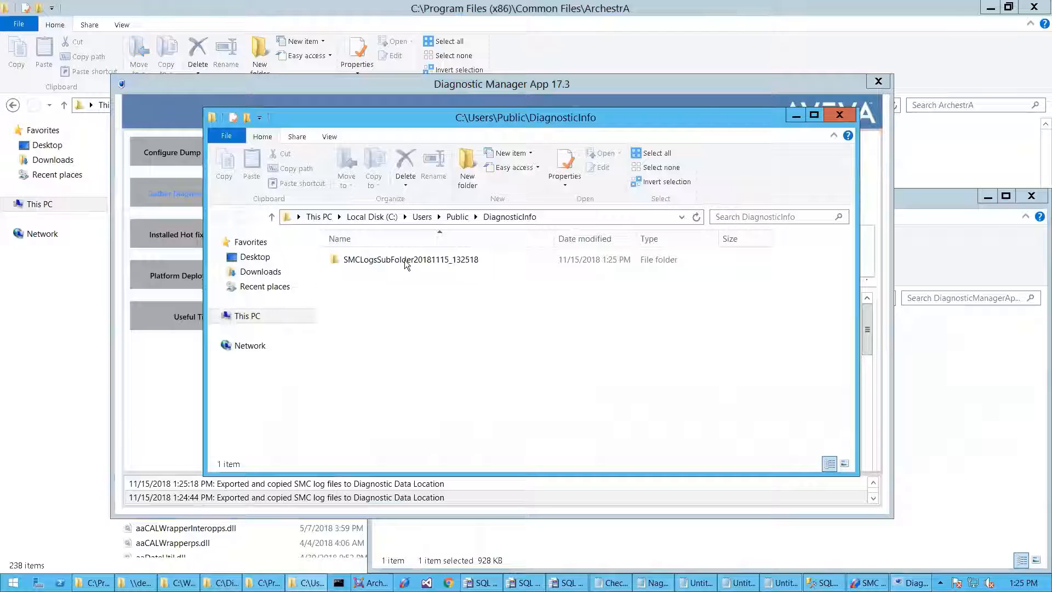
{"action": "double_click", "coordinate": [405, 260]}
{"action": "left_click", "coordinate": [394, 258]}
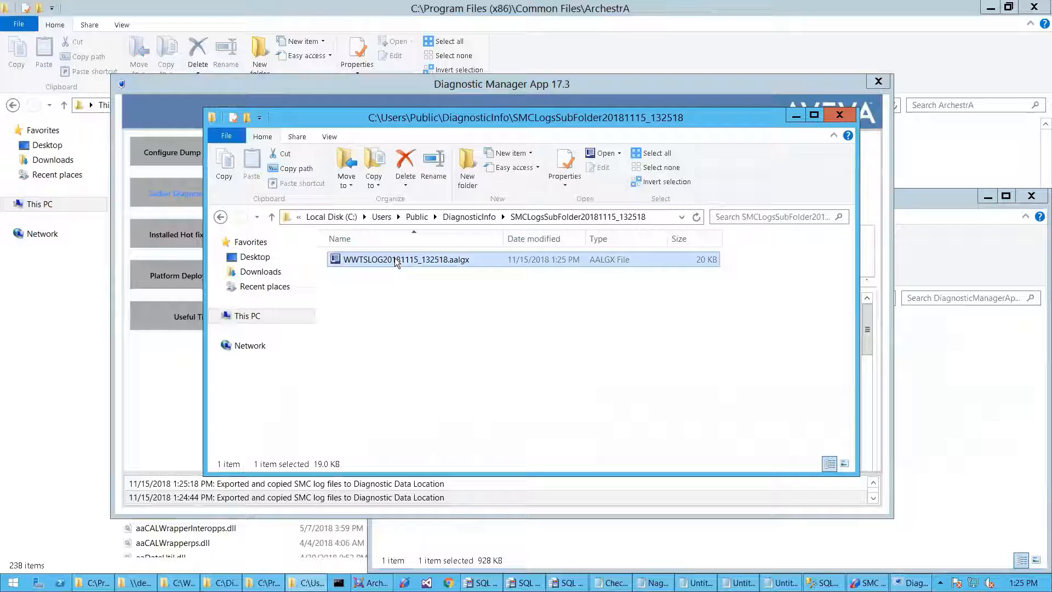
{"action": "key", "text": "alt+space"}
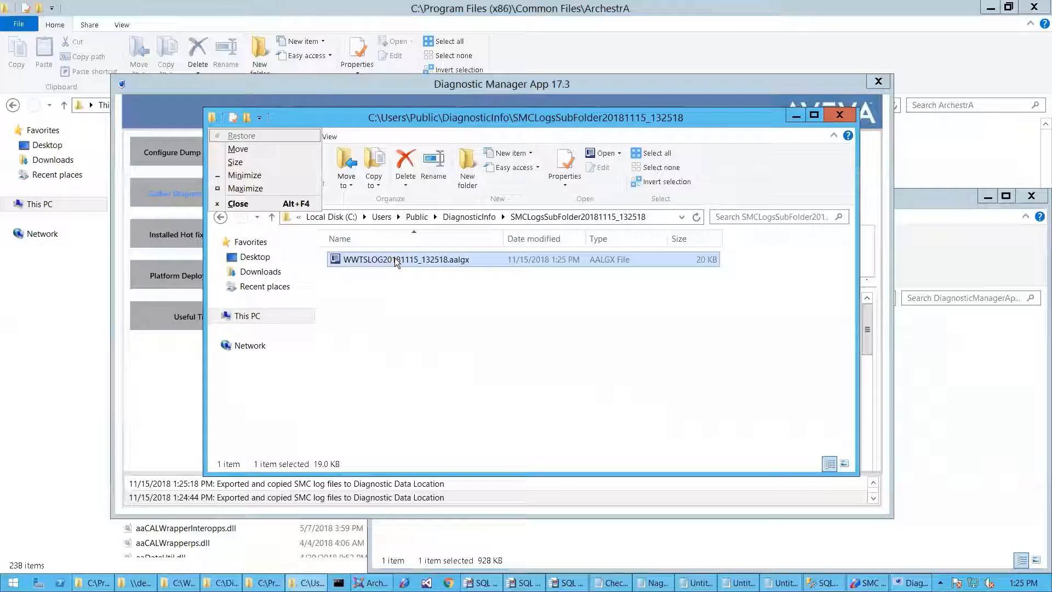
{"action": "key", "text": "c"}
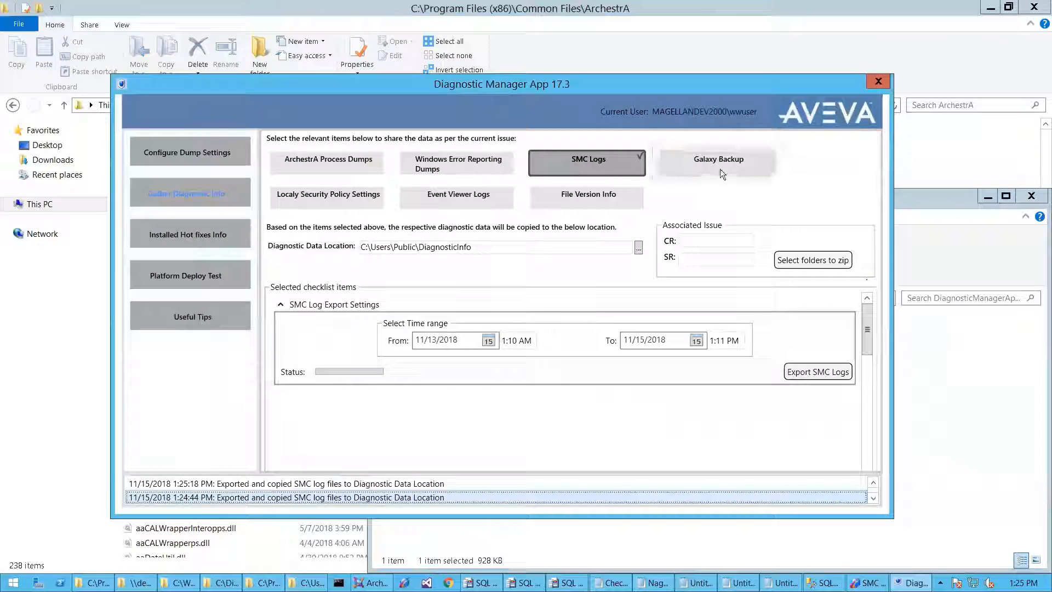
- Collect Galaxy Backup instead of SMC Logs and focus the .cab file location box
{"action": "left_click", "coordinate": [712, 167]}
{"action": "left_click", "coordinate": [627, 155]}
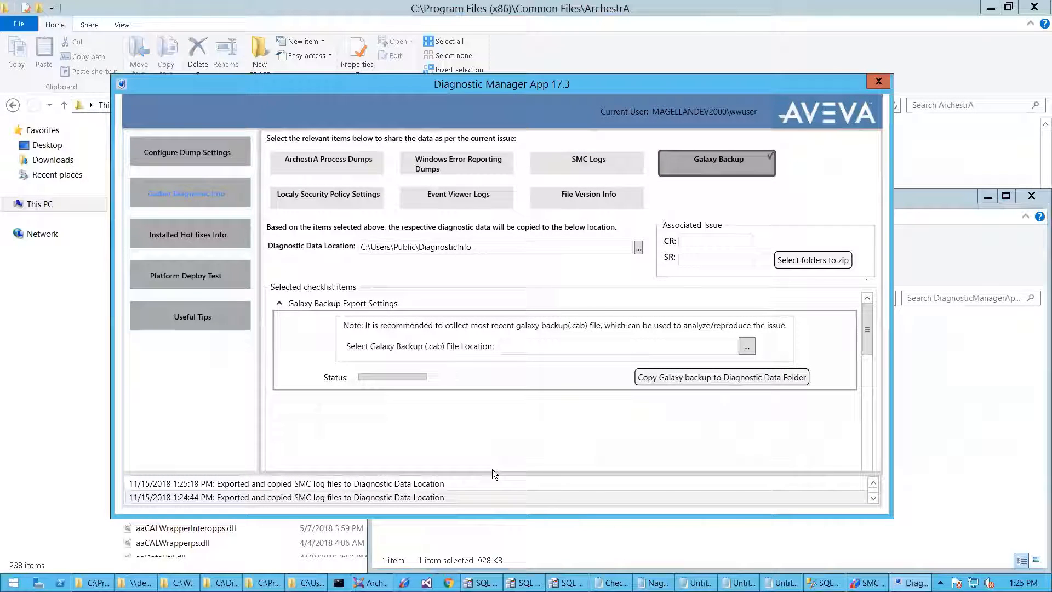
{"action": "left_click", "coordinate": [588, 349]}
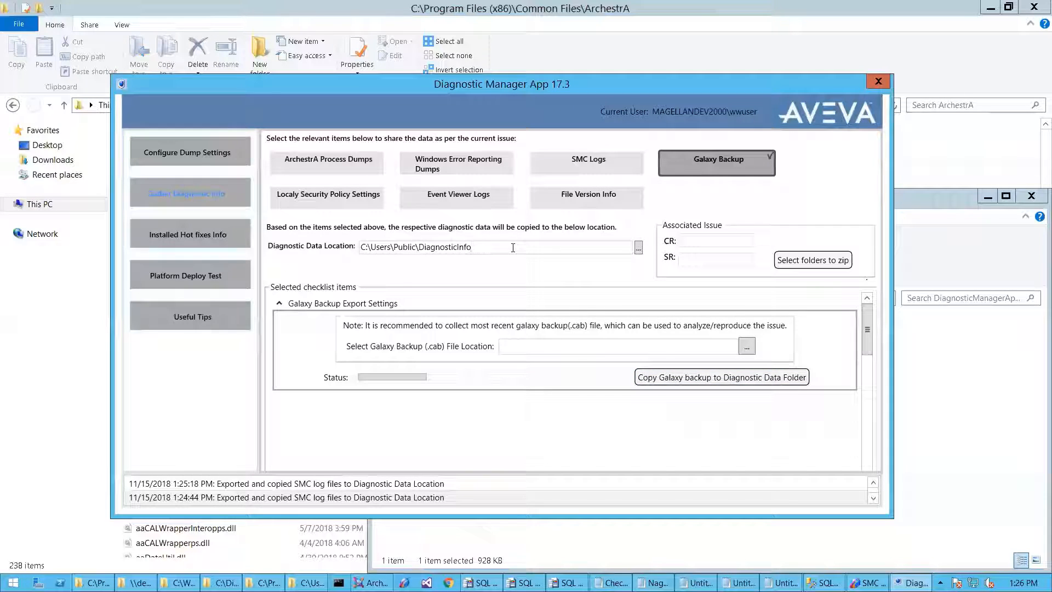
- Collect Local Security Policy Settings instead of Galaxy Backup and export them
{"action": "left_click", "coordinate": [677, 161]}
{"action": "left_click", "coordinate": [344, 196]}
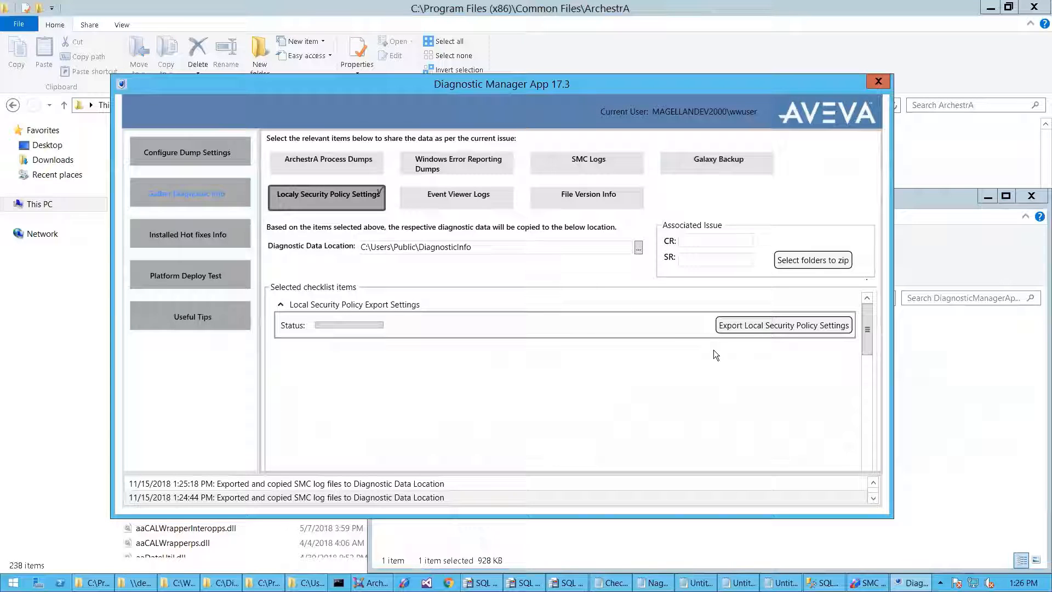
{"action": "left_click", "coordinate": [767, 324]}
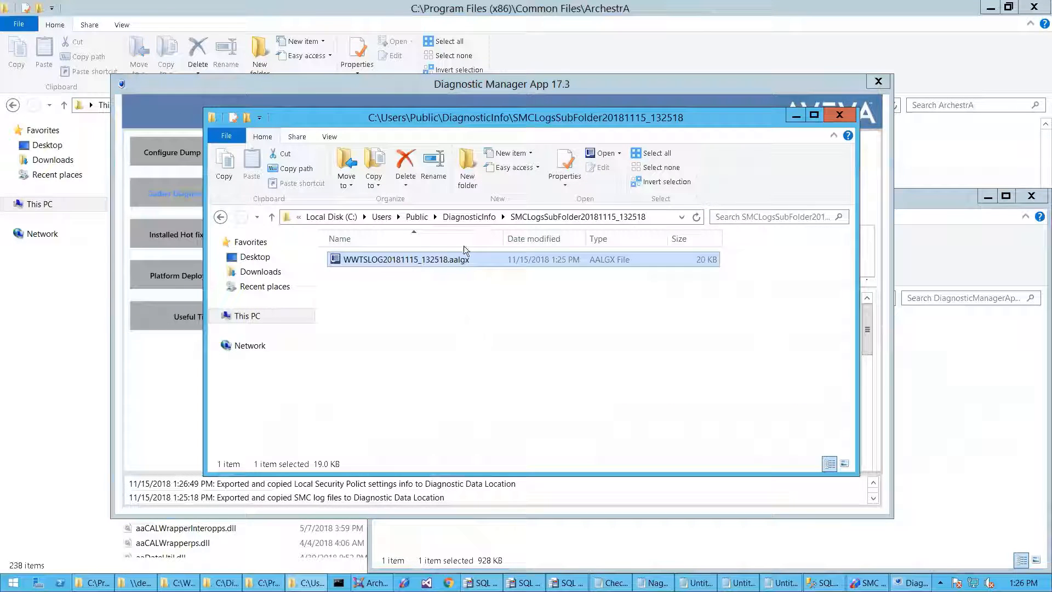
- Confirm LocalSecurityPolicies.inf (21 KB) is in its new DiagnosticInfo subfolder, then minimise File Explorer
{"action": "left_click", "coordinate": [469, 216]}
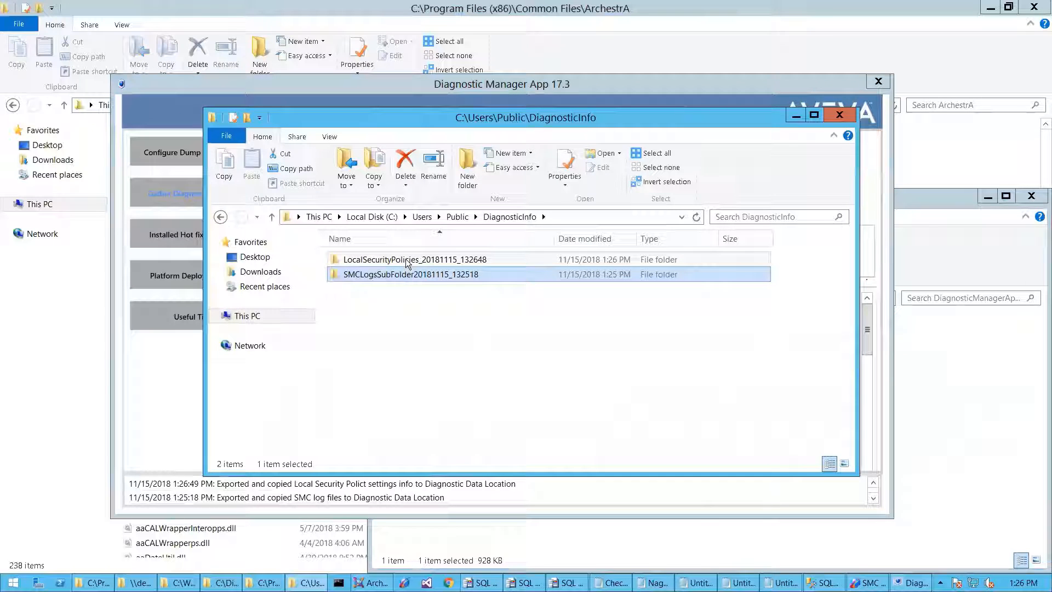
{"action": "double_click", "coordinate": [405, 258]}
{"action": "left_click", "coordinate": [398, 260]}
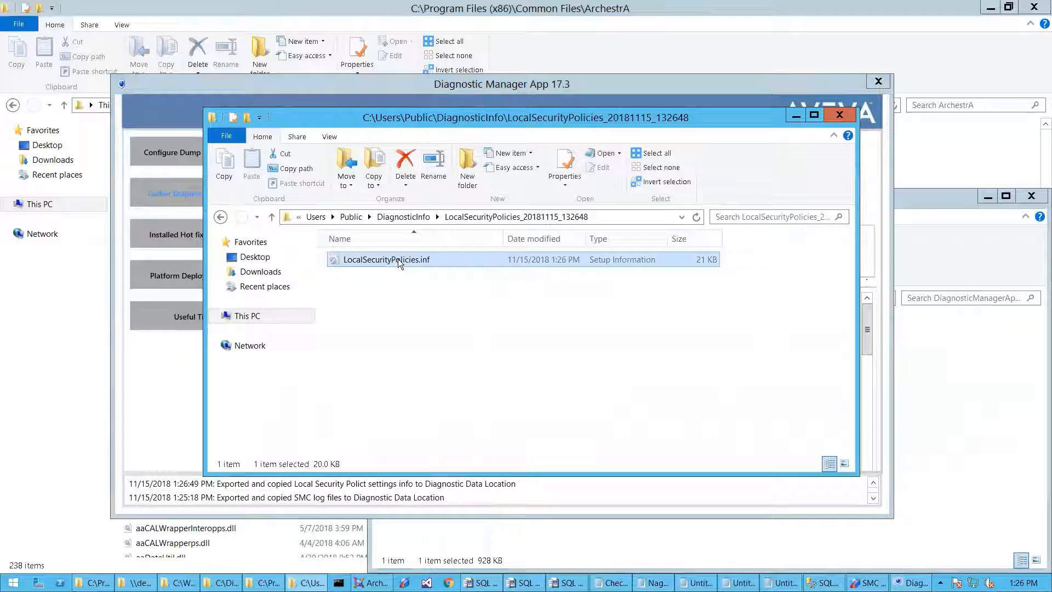
{"action": "left_click", "coordinate": [792, 116]}
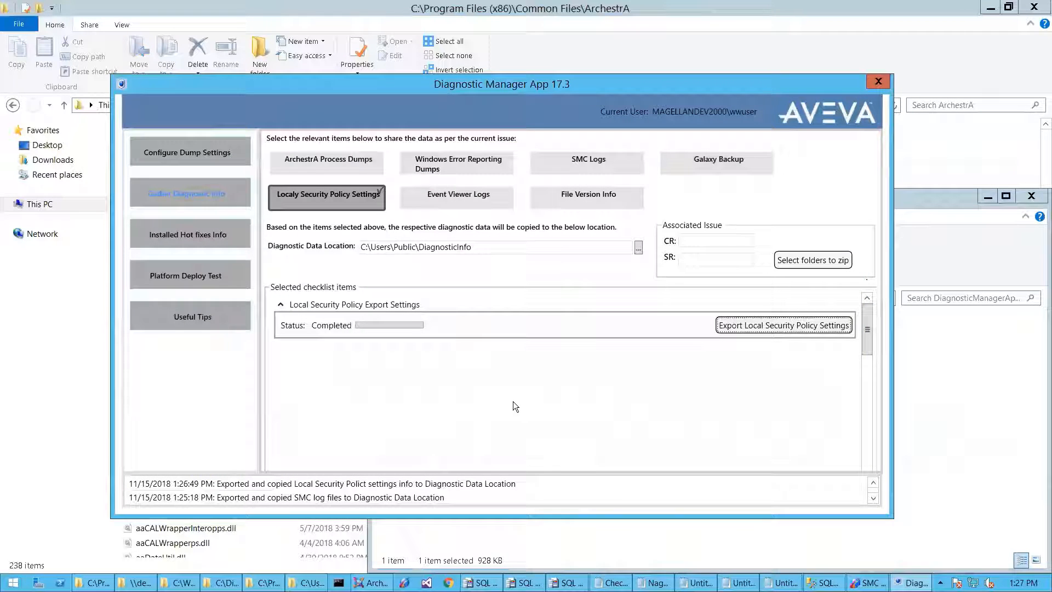
- Collect Event Viewer Logs with Application and System, From 11/14/2018, and export them
{"action": "left_click", "coordinate": [439, 195]}
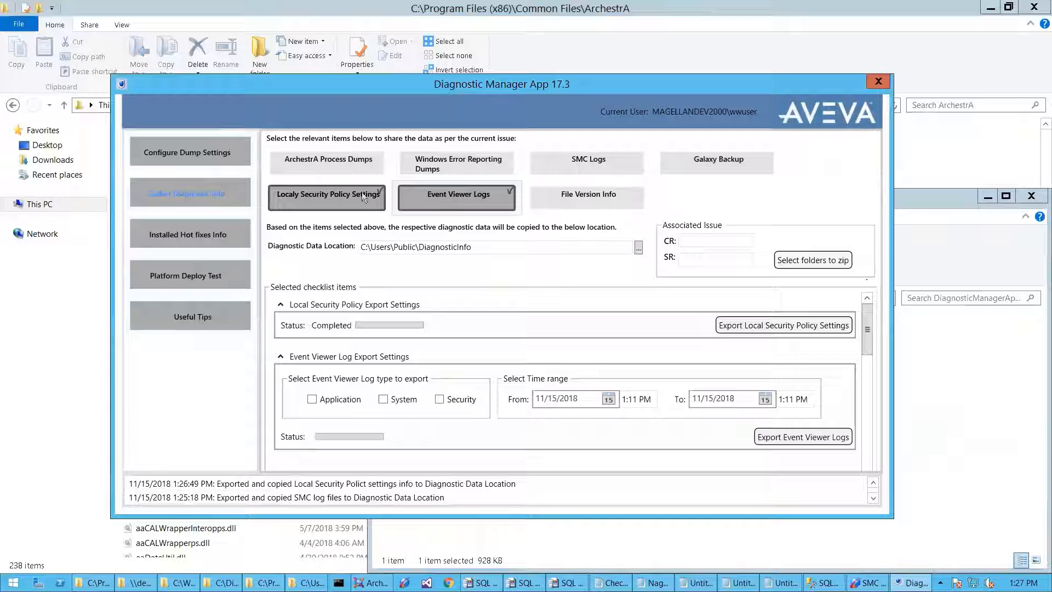
{"action": "left_click", "coordinate": [363, 199]}
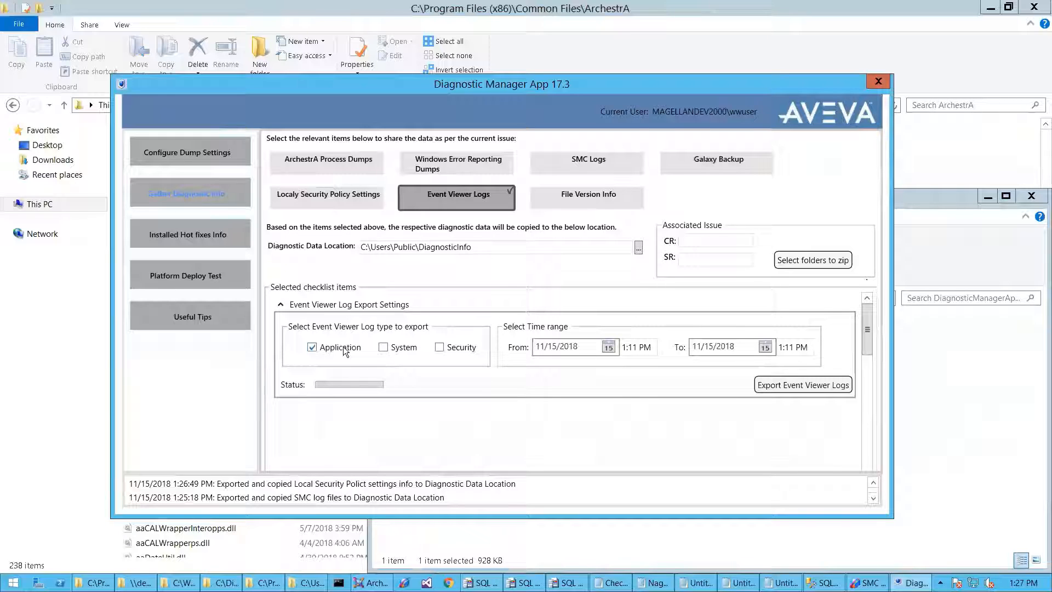
{"action": "left_click", "coordinate": [385, 349]}
{"action": "left_click", "coordinate": [609, 348]}
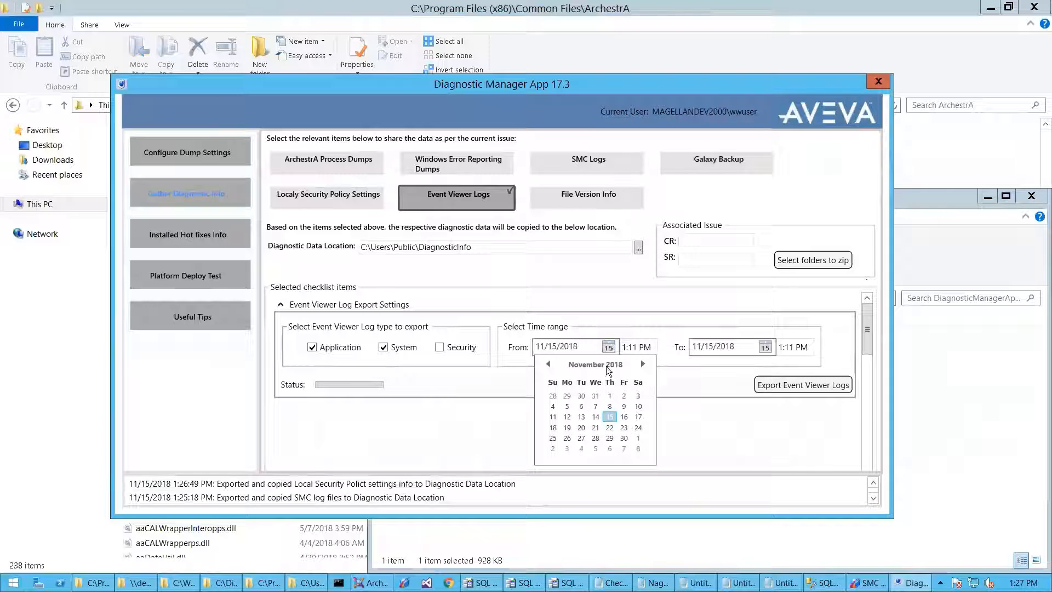
{"action": "left_click", "coordinate": [597, 418]}
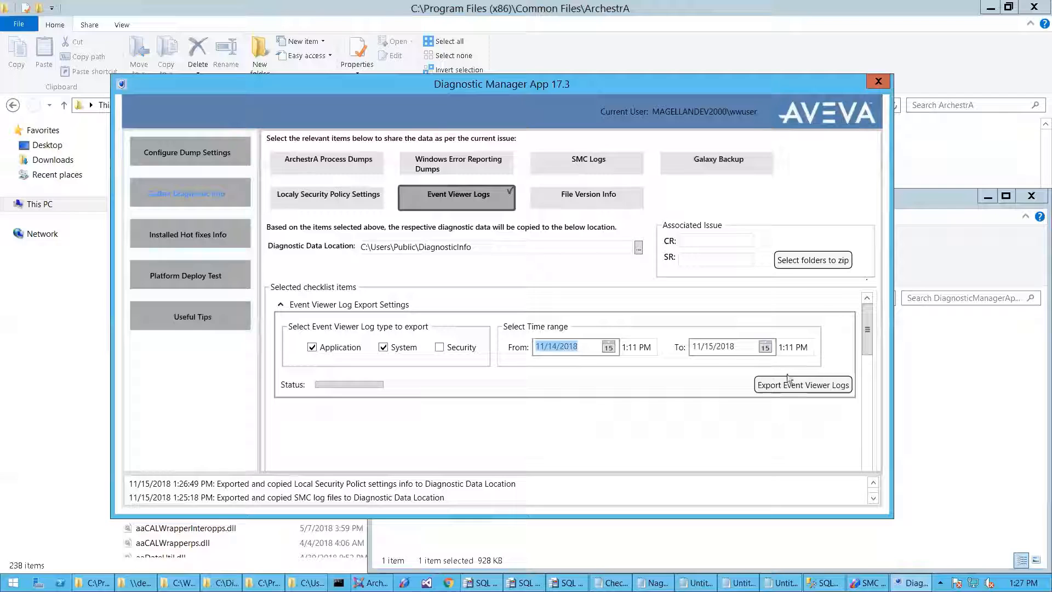
{"action": "left_click", "coordinate": [806, 385]}
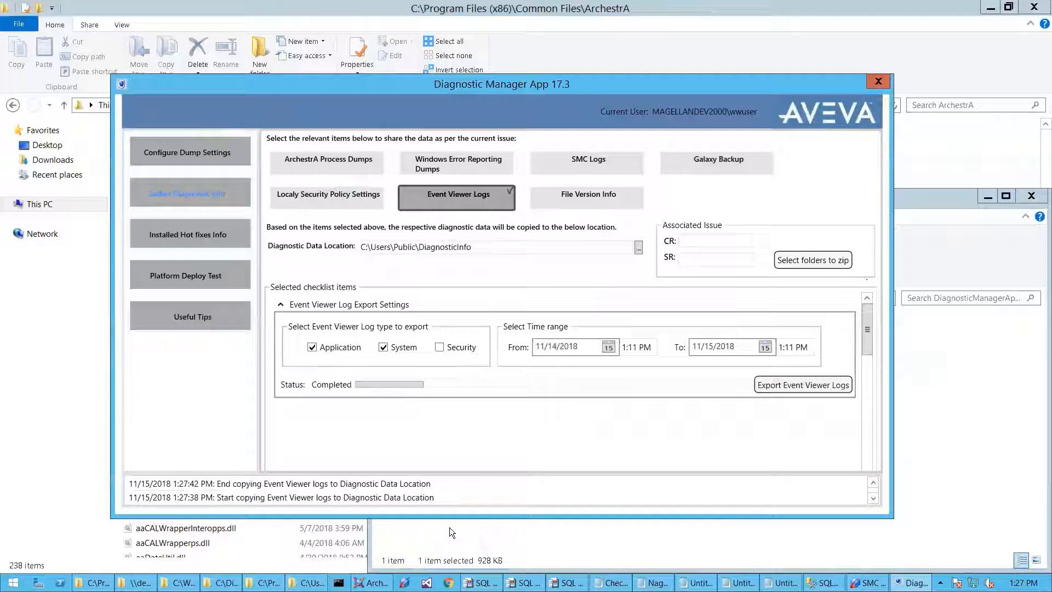
{"action": "key", "text": "alt+Tab"}
- Check that WindowsEventViewerLogs20181115_132738 holds Application.evtx, System.evtx and LocaleMetaData, then close File Explorer
{"action": "key", "text": "BackSpace"}
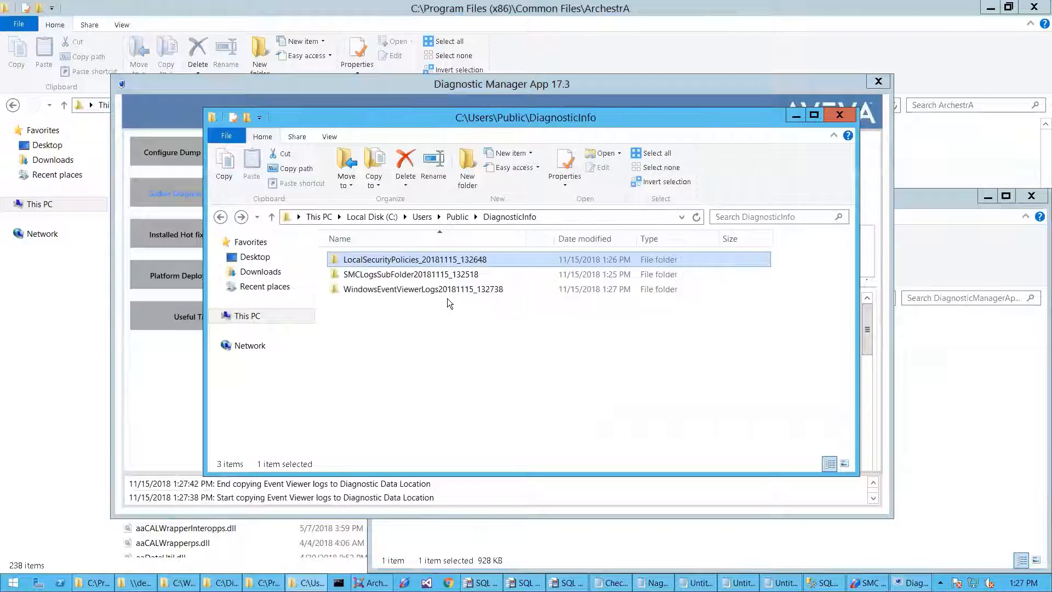
{"action": "double_click", "coordinate": [396, 289]}
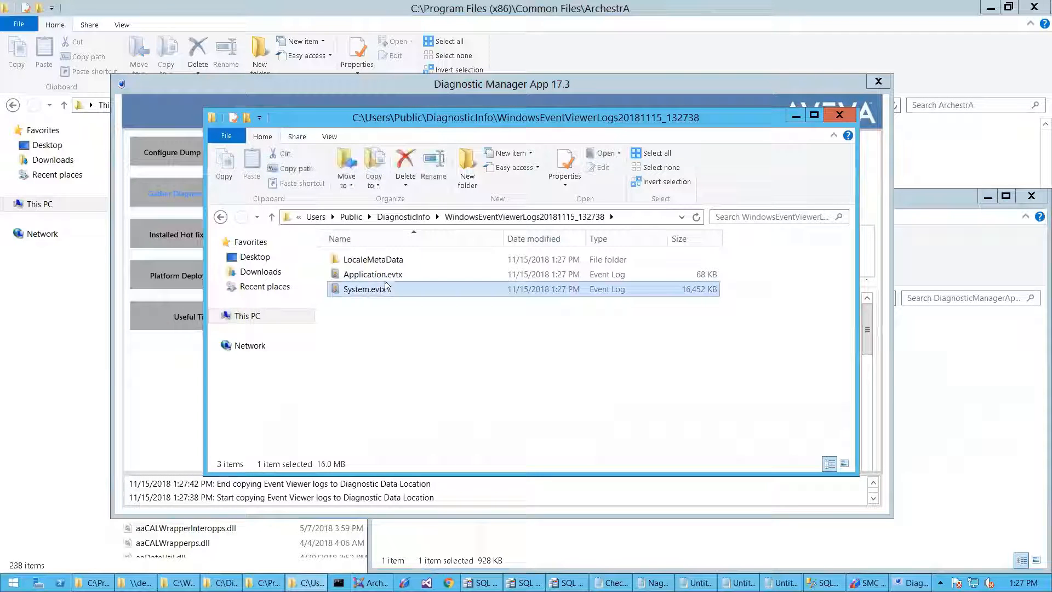
{"action": "left_click", "coordinate": [378, 262]}
{"action": "double_click", "coordinate": [377, 262]}
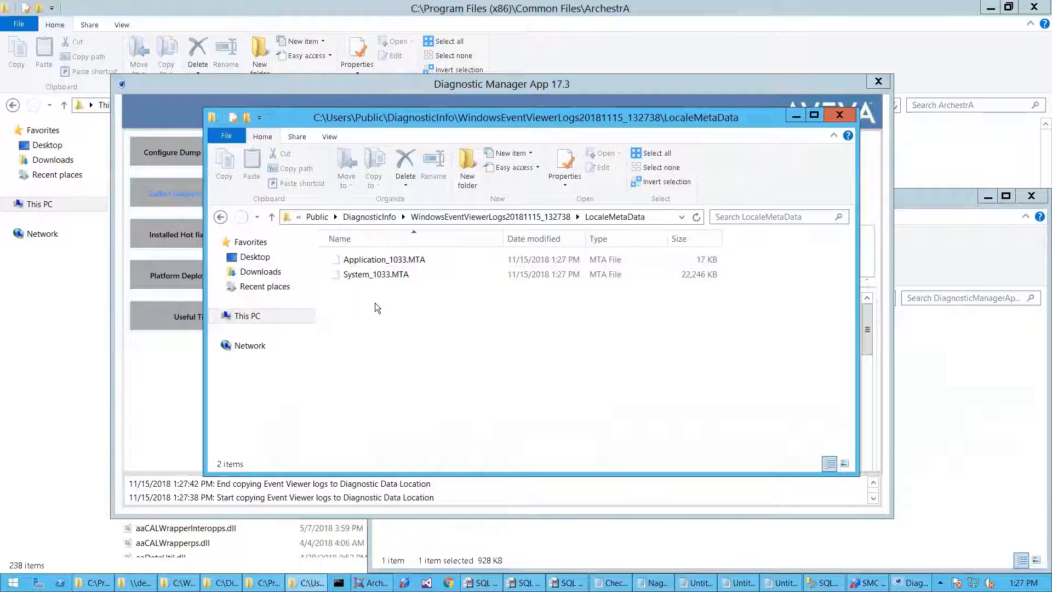
{"action": "key", "text": "alt+Left"}
{"action": "left_click", "coordinate": [381, 315]}
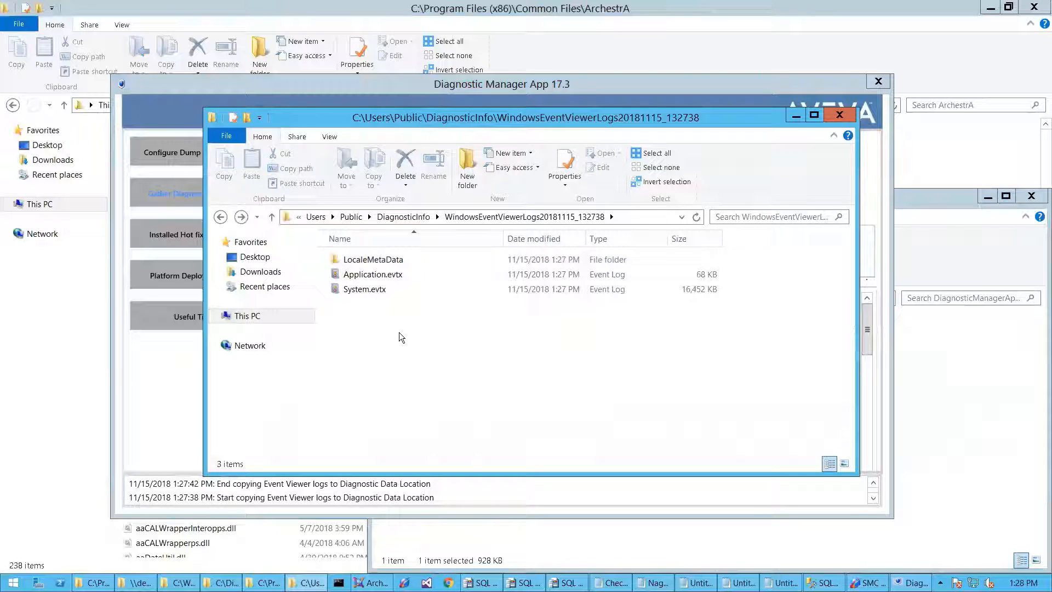
{"action": "key", "text": "alt+Up"}
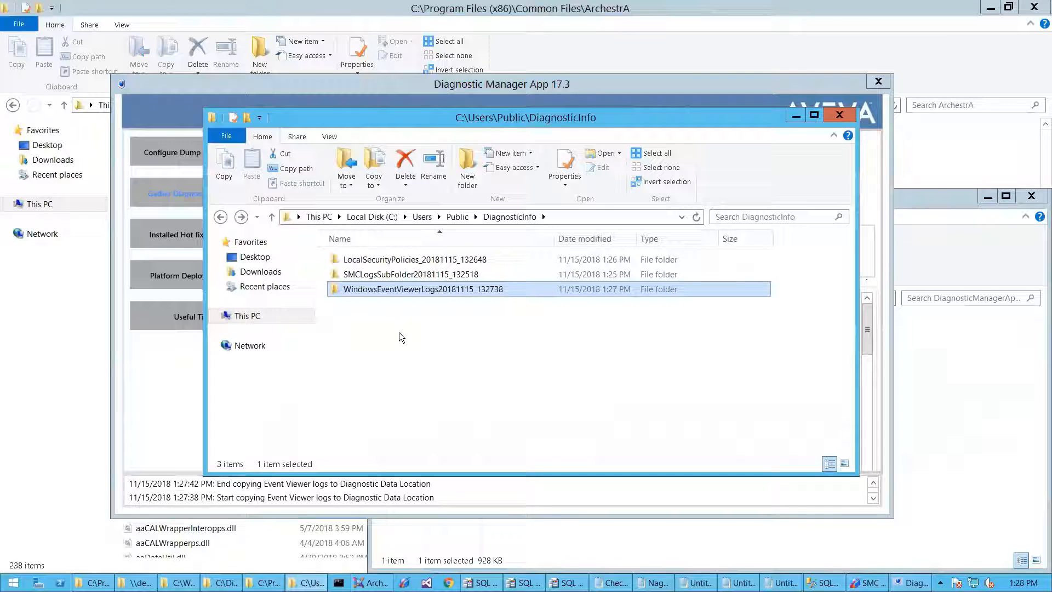
{"action": "key", "text": "alt+F4"}
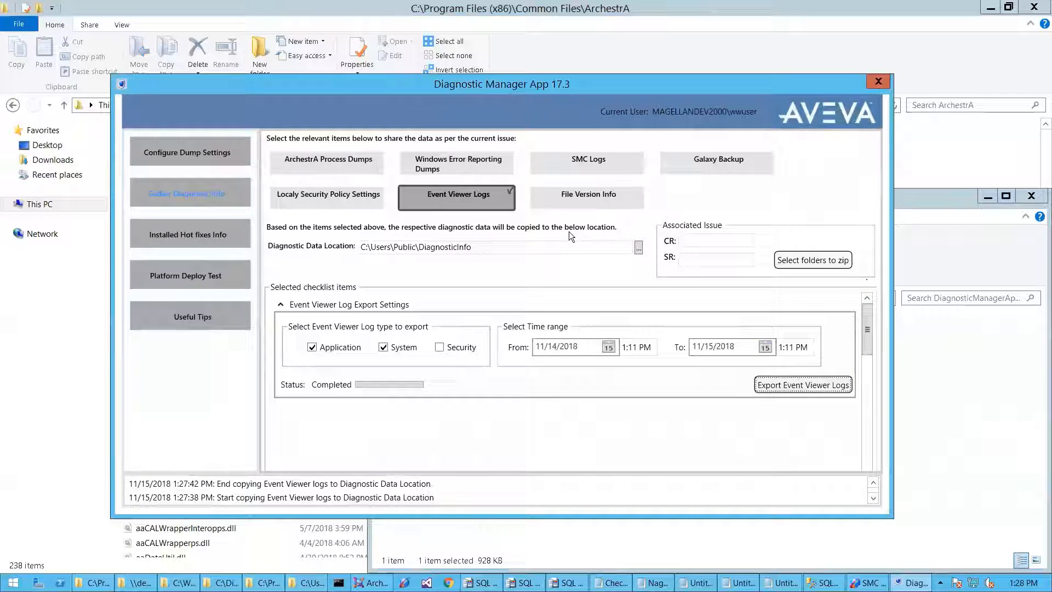
- Collect File Version Info instead of Event Viewer Logs and copy the ArchestrA file versions
{"action": "left_click", "coordinate": [571, 192]}
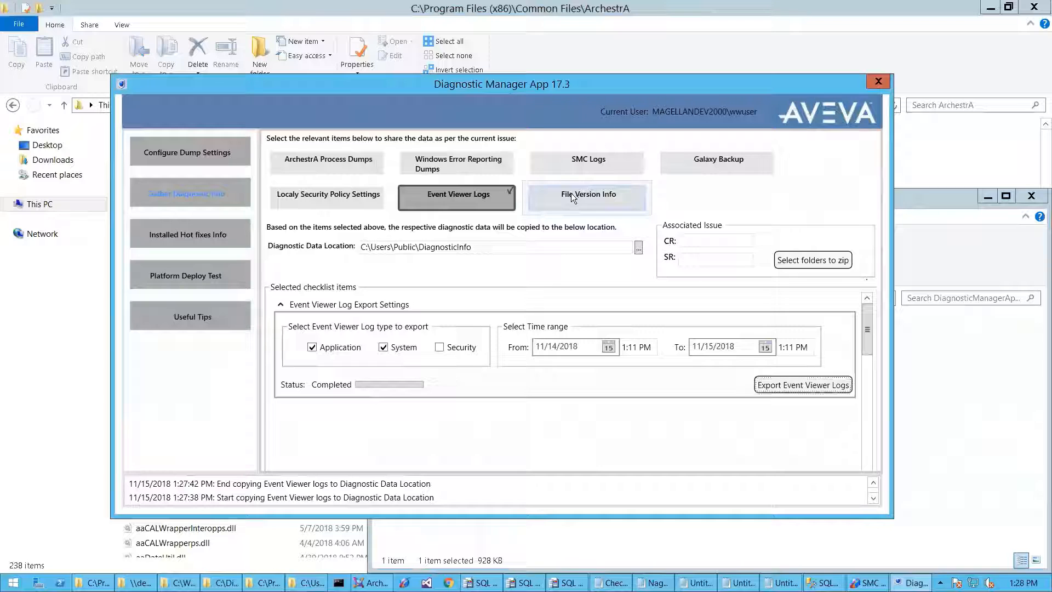
{"action": "left_click", "coordinate": [500, 192]}
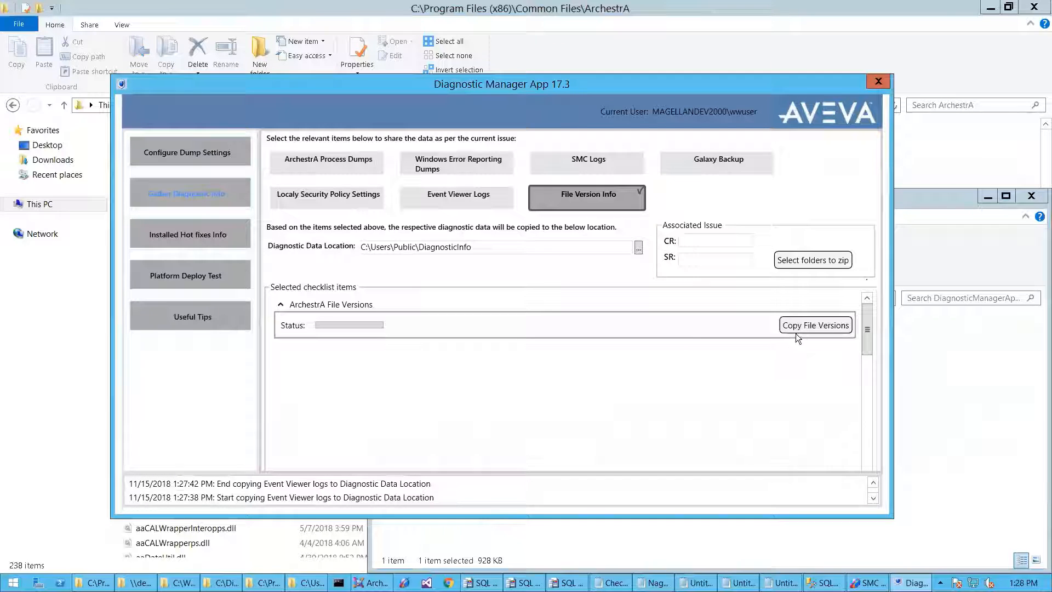
{"action": "left_click", "coordinate": [813, 323]}
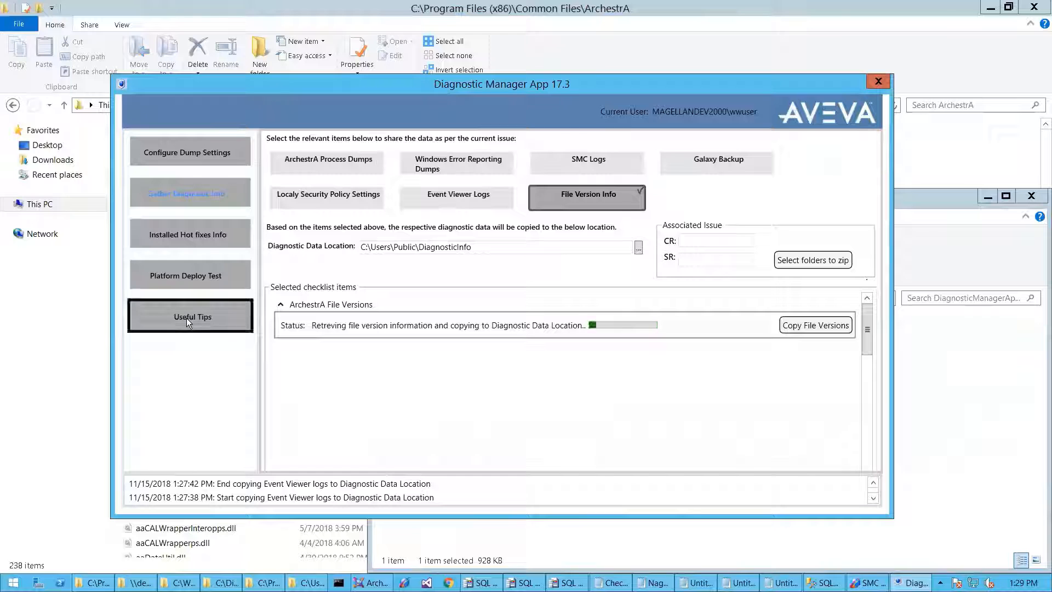
- Open Useful Tips with the Deploy issue type selected, listing log flags for each component
{"action": "left_click", "coordinate": [200, 315]}
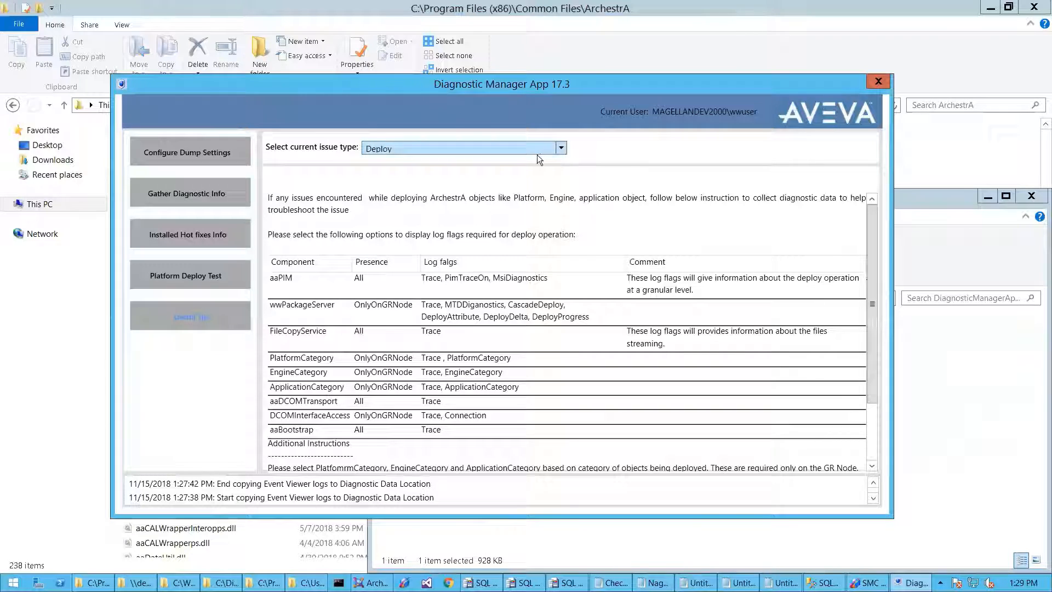
{"action": "left_click", "coordinate": [561, 148]}
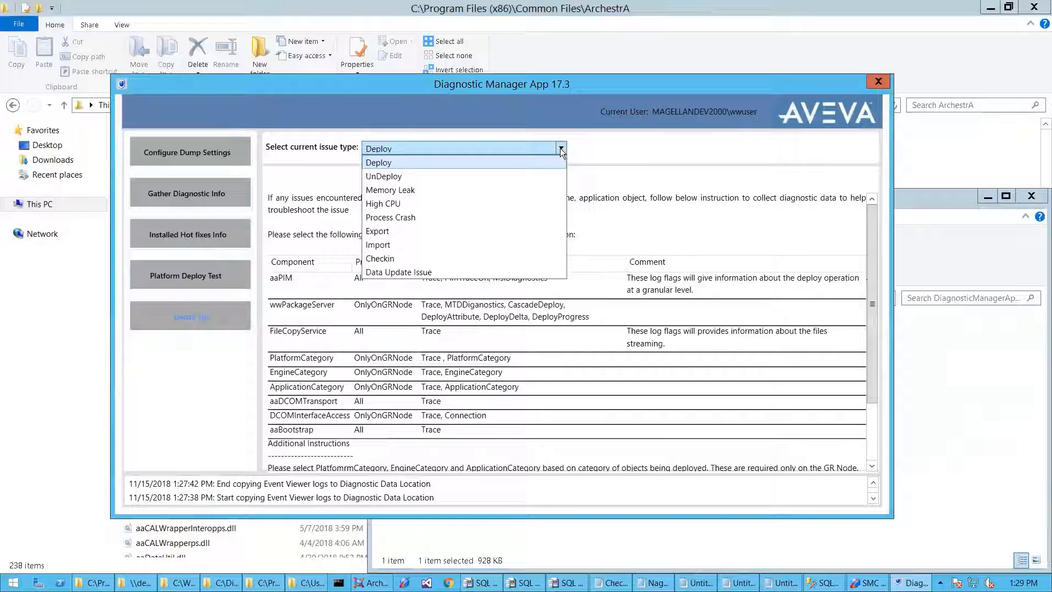
{"action": "left_click", "coordinate": [548, 160]}
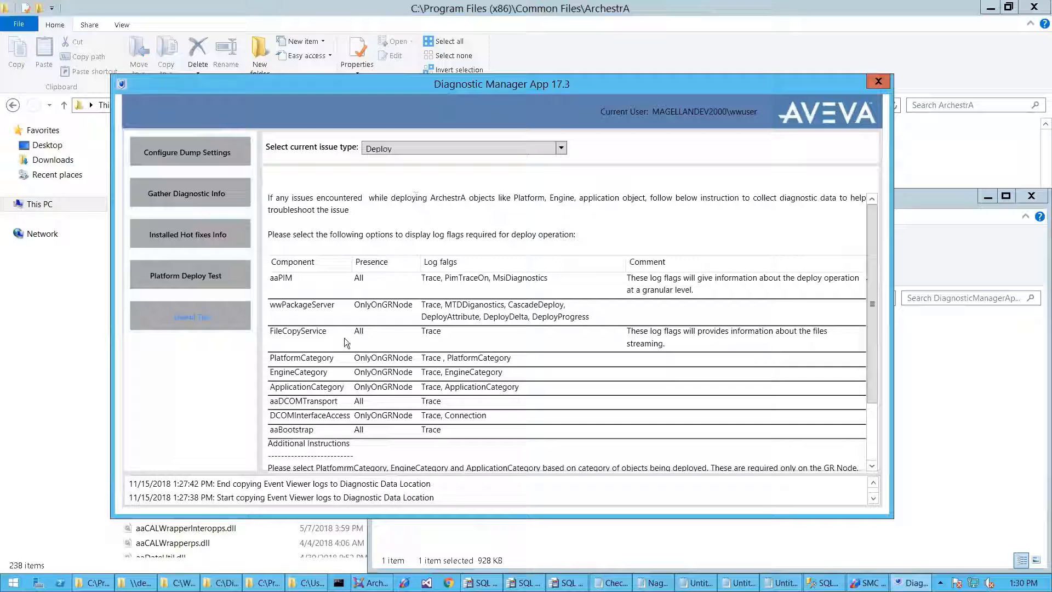
{"action": "left_click", "coordinate": [450, 147]}
{"action": "left_click", "coordinate": [432, 165]}
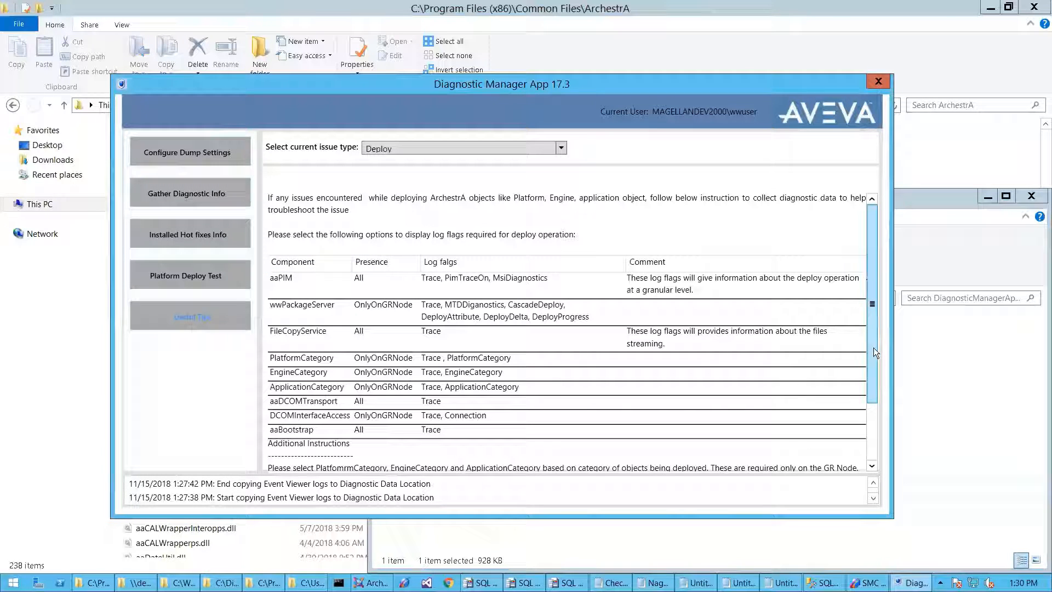
{"action": "left_click_drag", "start_coordinate": [873, 347], "coordinate": [877, 466]}
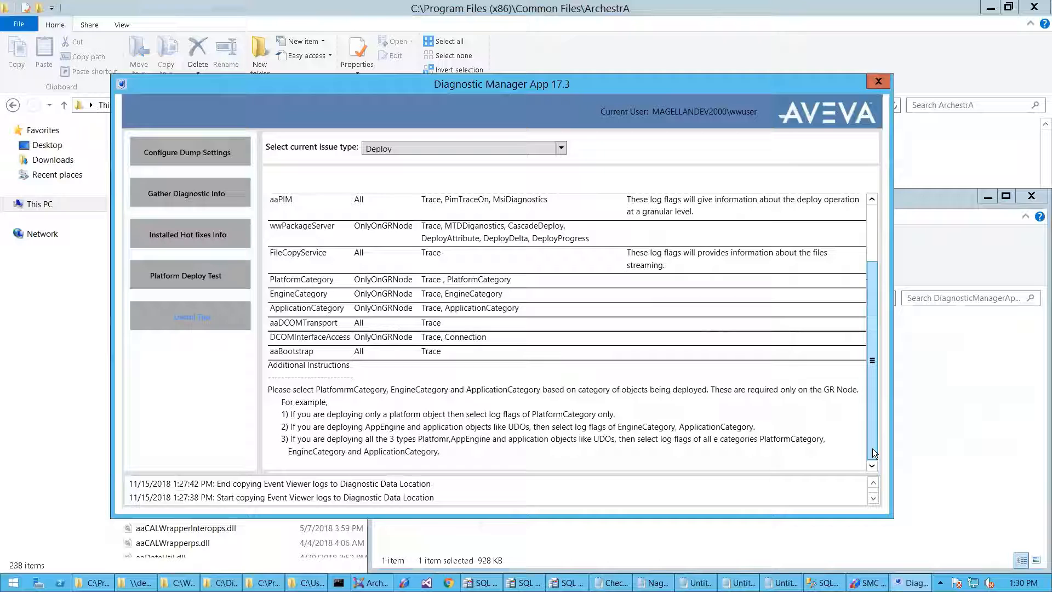
{"action": "left_click_drag", "start_coordinate": [871, 438], "coordinate": [866, 255]}
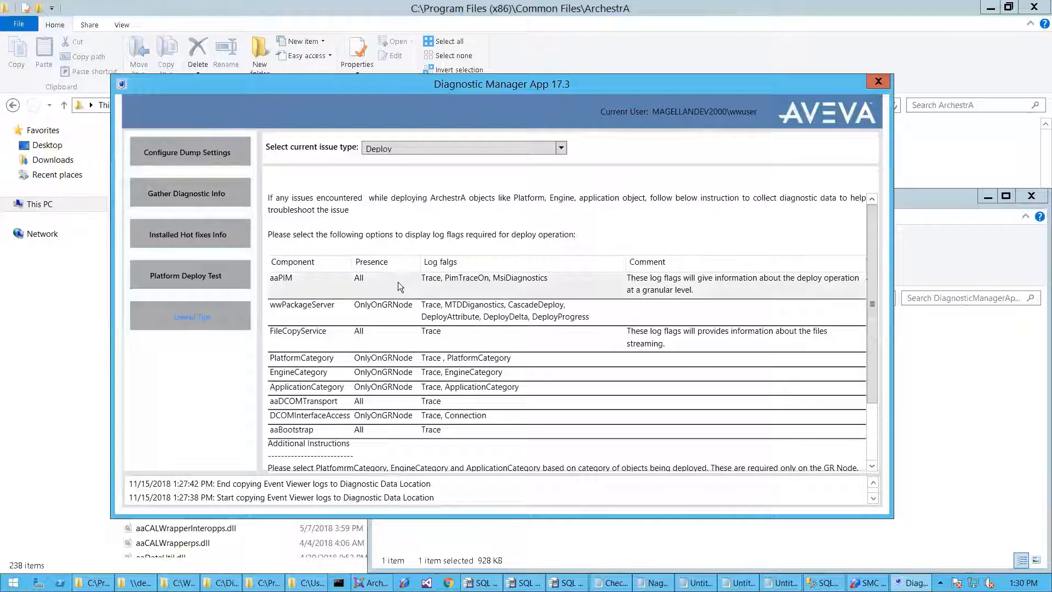
{"action": "left_click", "coordinate": [491, 281]}
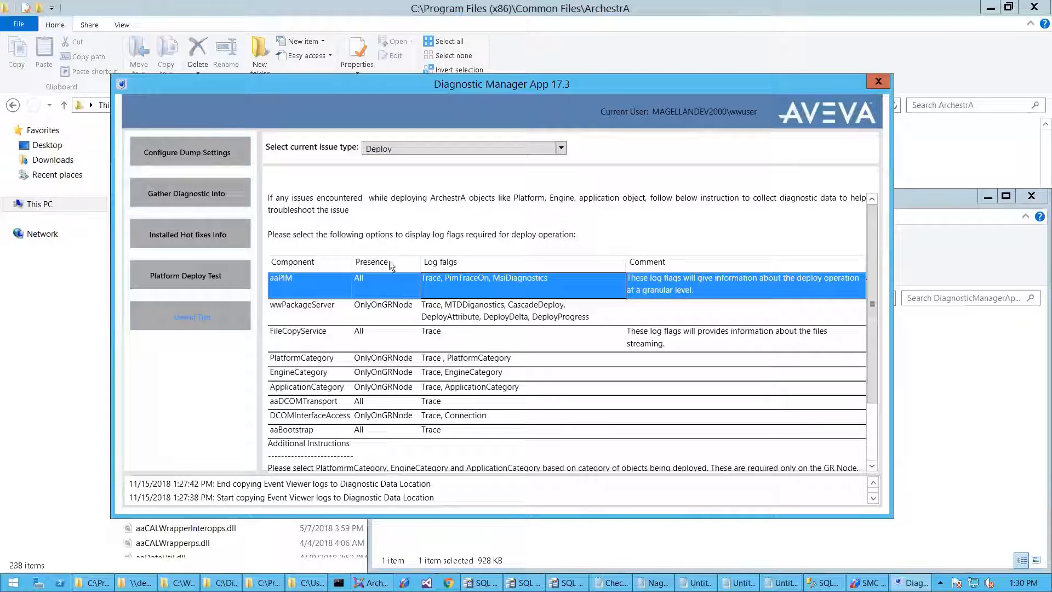
{"action": "left_click", "coordinate": [377, 308]}
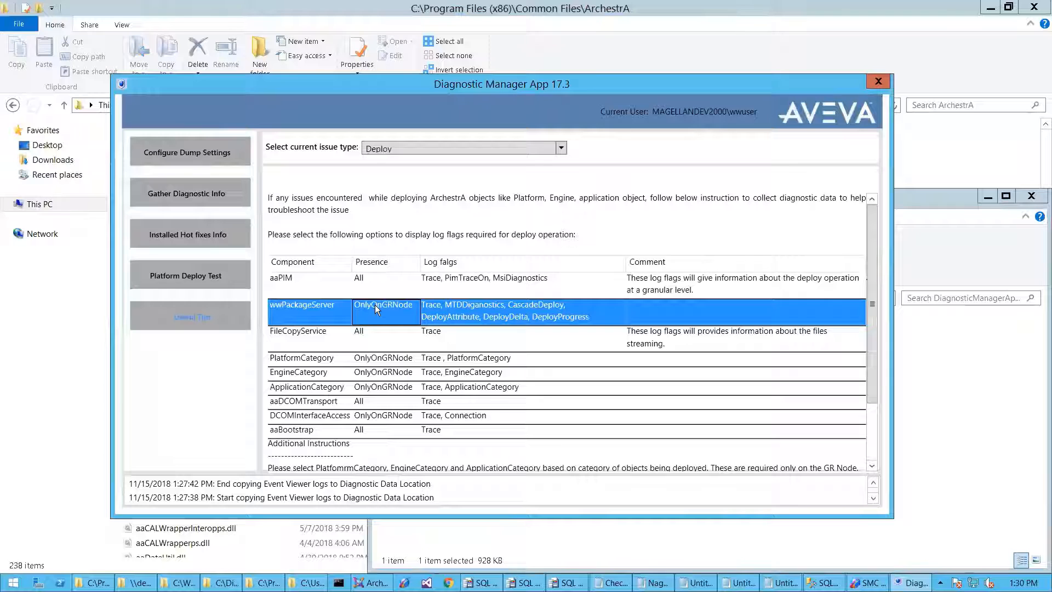
{"action": "left_click", "coordinate": [398, 302]}
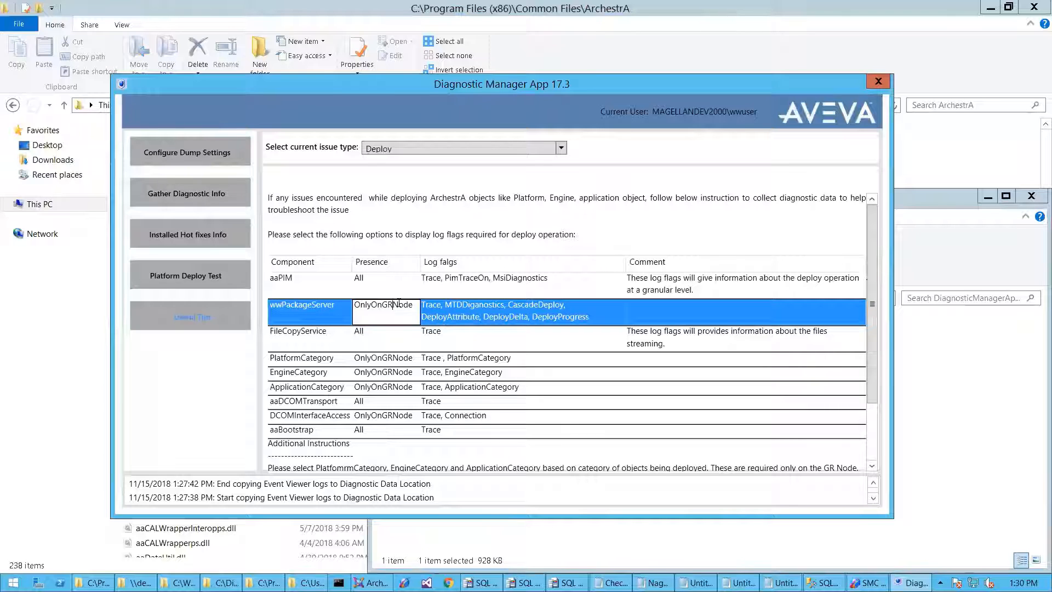
{"action": "left_click", "coordinate": [395, 415]}
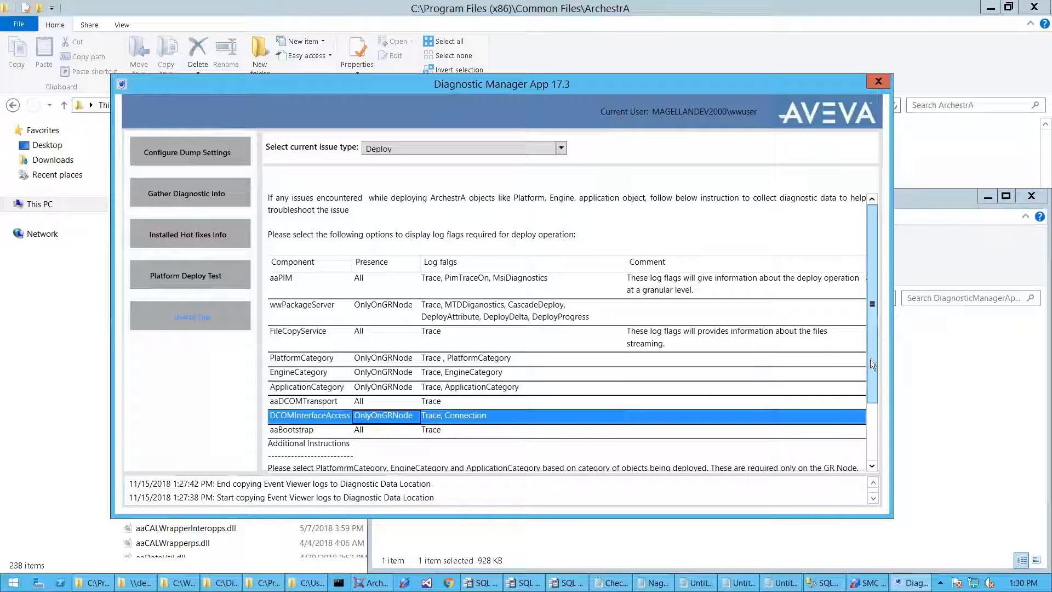
{"action": "left_click_drag", "start_coordinate": [870, 359], "coordinate": [880, 405]}
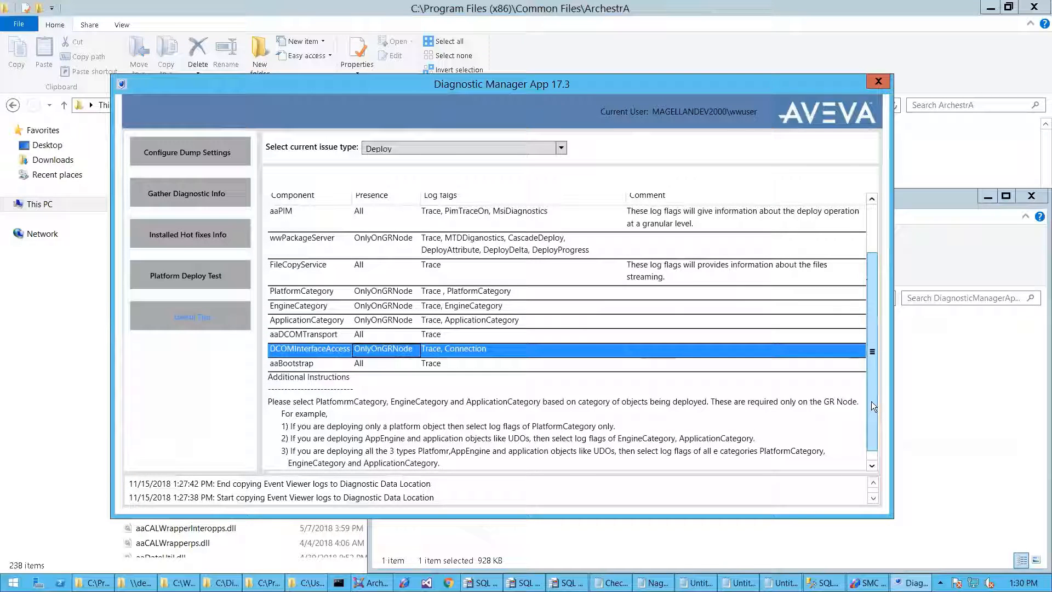
{"action": "left_click_drag", "start_coordinate": [871, 401], "coordinate": [871, 424]}
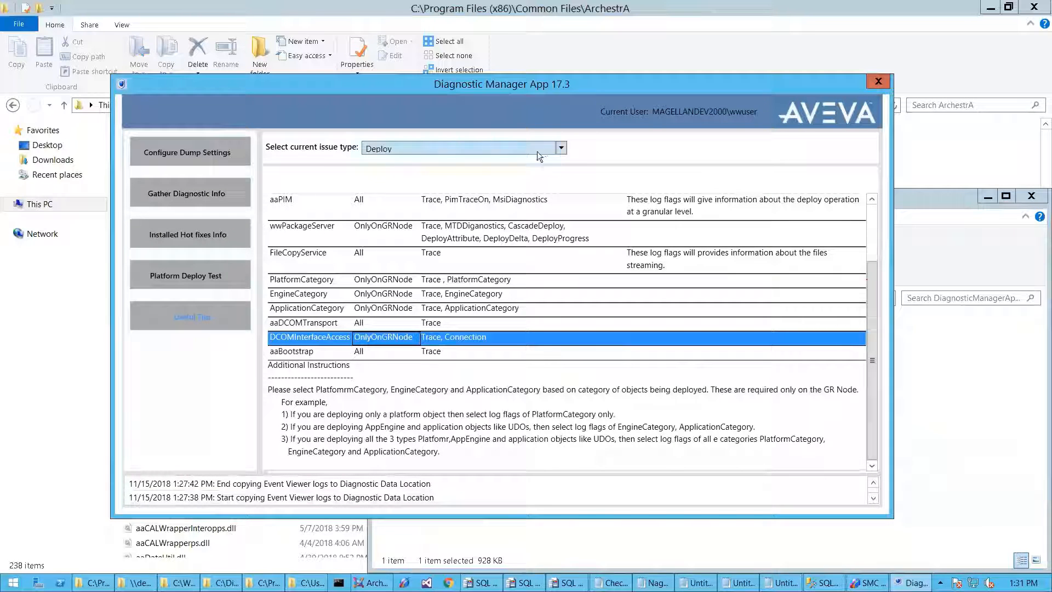
- View the UnDeploy tips, then switch the issue type to Memory Leak for the DebugDiag 2.2 steps
{"action": "left_click", "coordinate": [561, 148]}
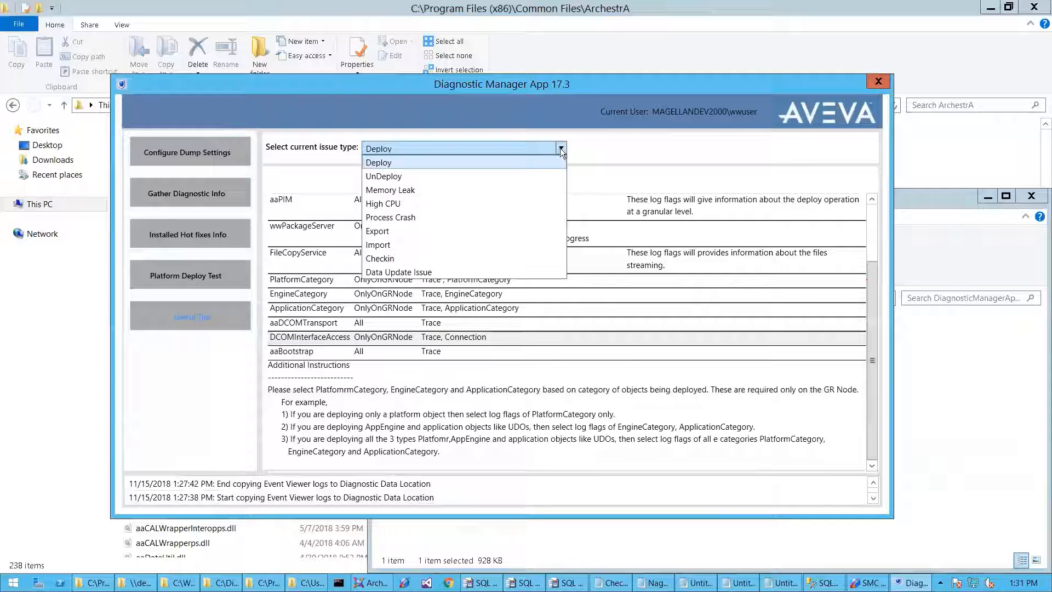
{"action": "left_click", "coordinate": [423, 176]}
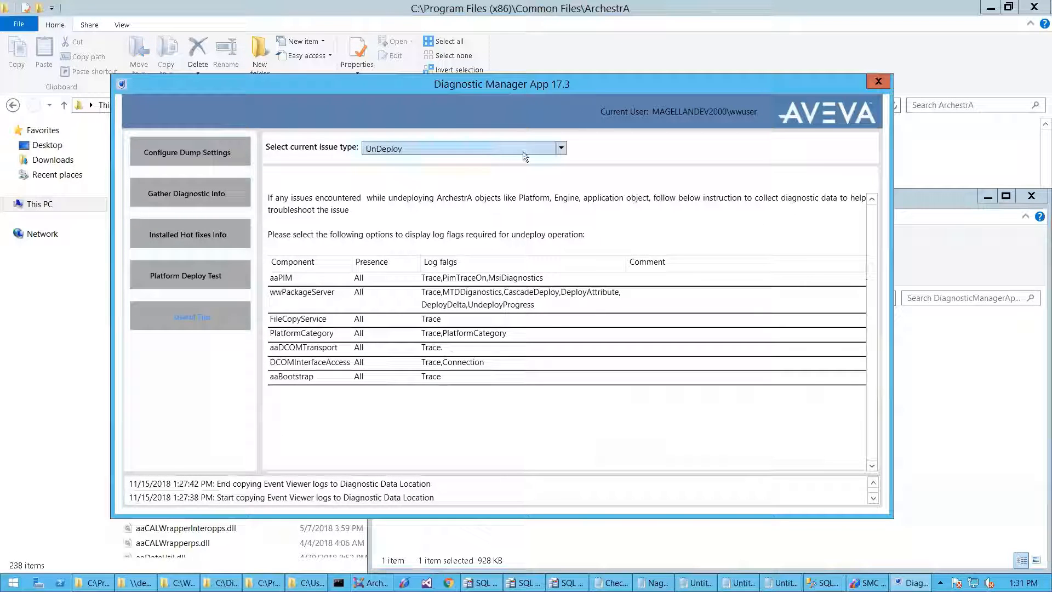
{"action": "left_click", "coordinate": [561, 148]}
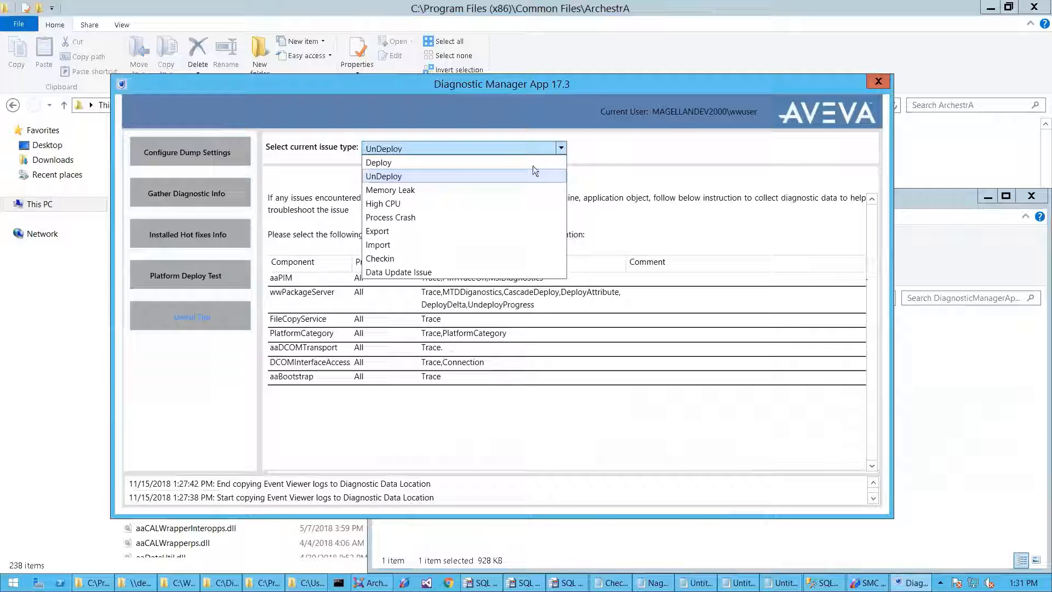
{"action": "left_click", "coordinate": [444, 190]}
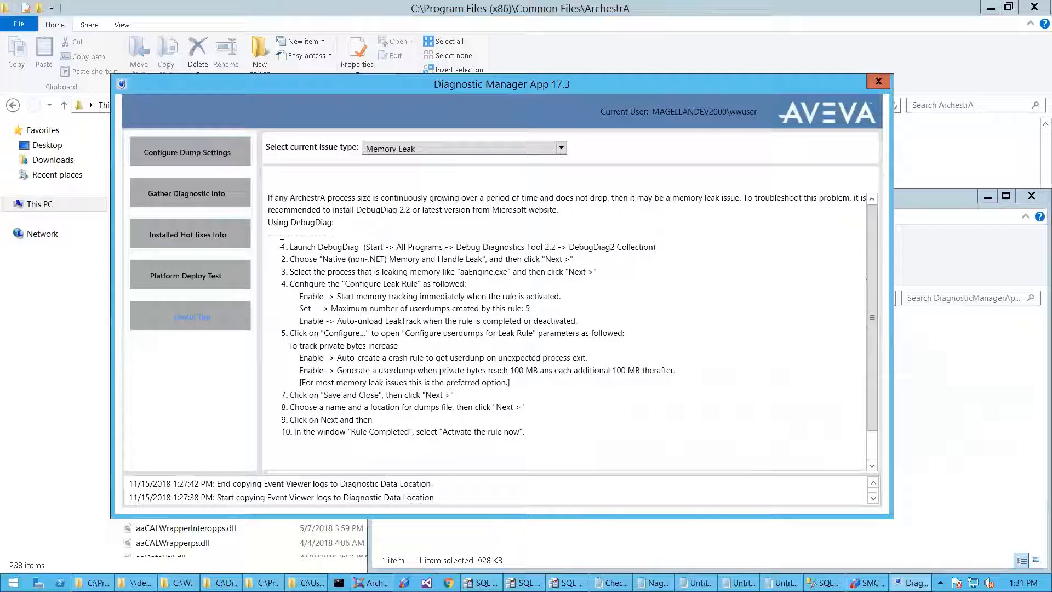
{"action": "left_click_drag", "start_coordinate": [282, 244], "coordinate": [547, 444]}
{"action": "left_click", "coordinate": [564, 441]}
{"action": "left_click_drag", "start_coordinate": [269, 198], "coordinate": [566, 434]}
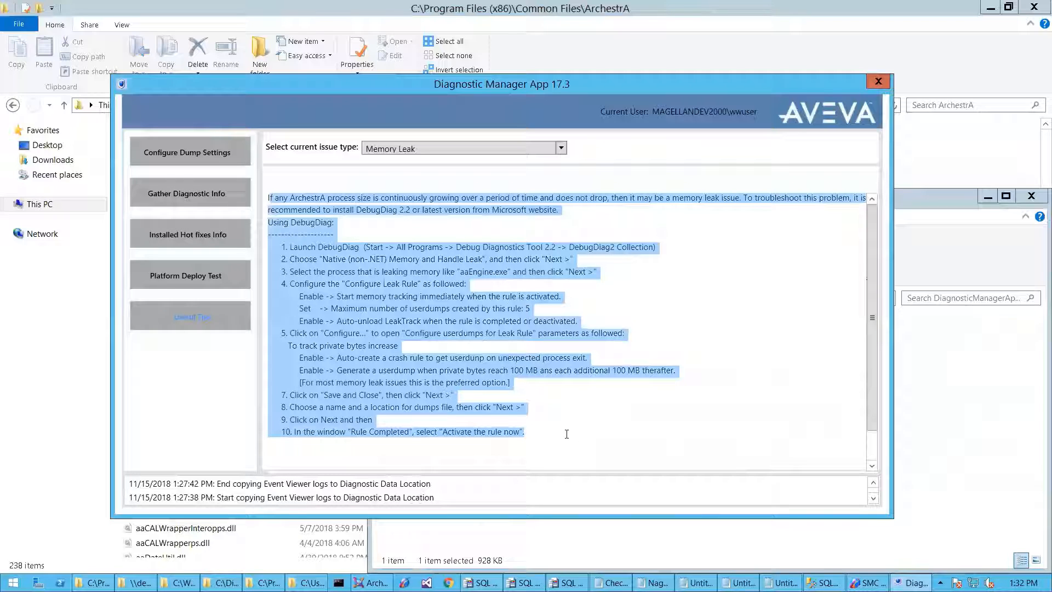
- Review High CPU ProcDump guidance and its example procdump command, then switch to Process Crash
{"action": "left_click", "coordinate": [560, 148]}
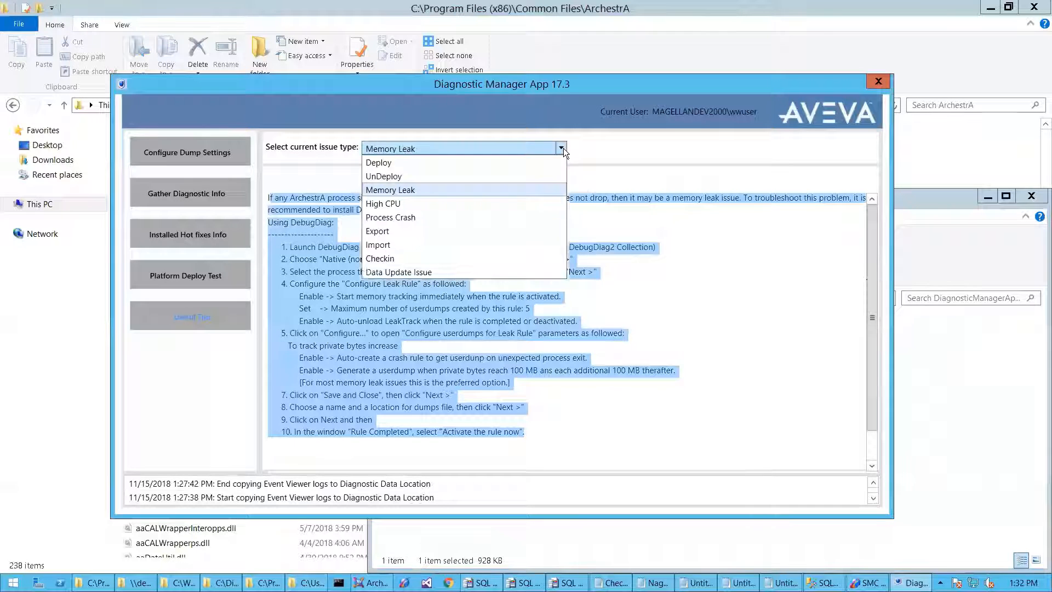
{"action": "left_click", "coordinate": [441, 203]}
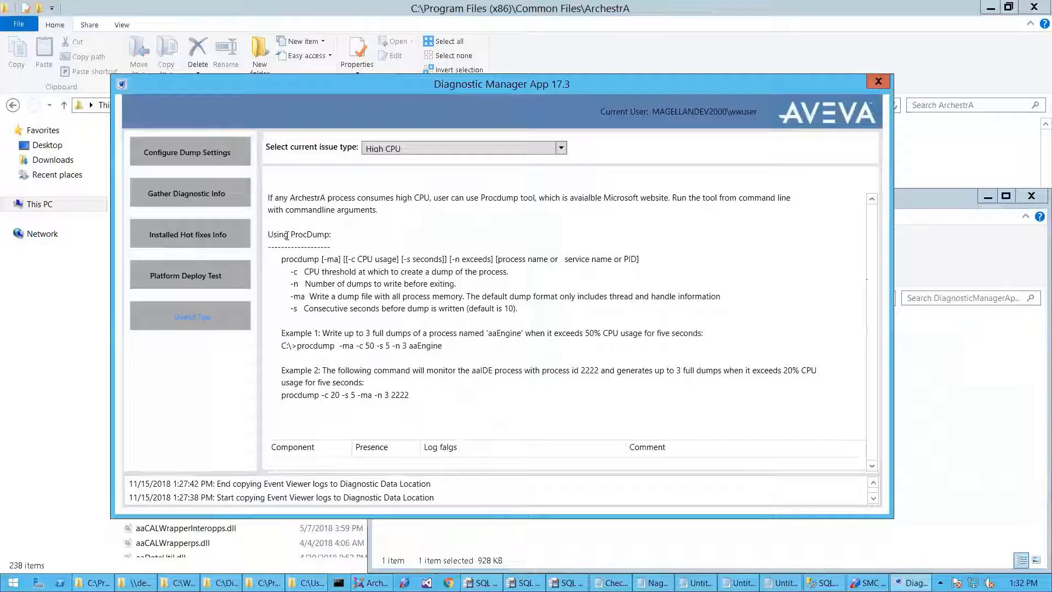
{"action": "triple_click", "coordinate": [293, 258]}
{"action": "left_click", "coordinate": [293, 259]}
{"action": "left_click_drag", "start_coordinate": [296, 345], "coordinate": [489, 355]}
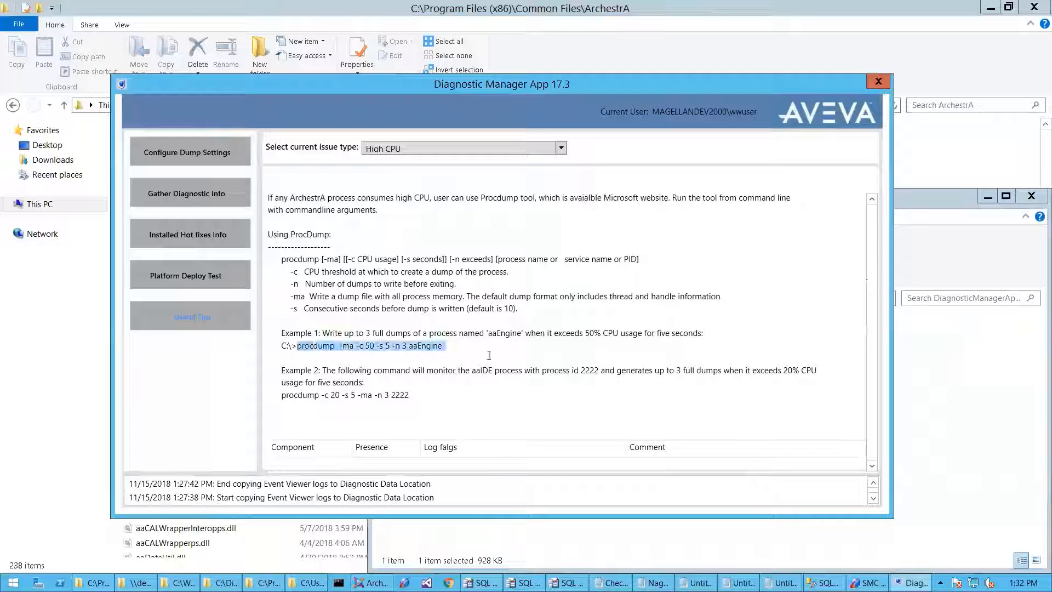
{"action": "left_click", "coordinate": [478, 353]}
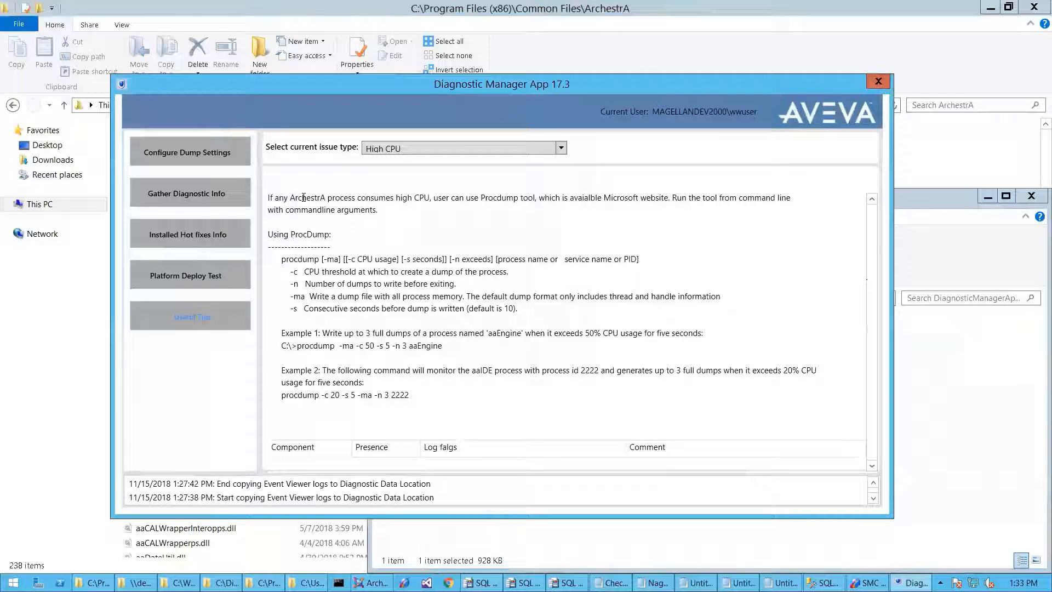
{"action": "left_click", "coordinate": [560, 149]}
{"action": "left_click", "coordinate": [424, 217]}
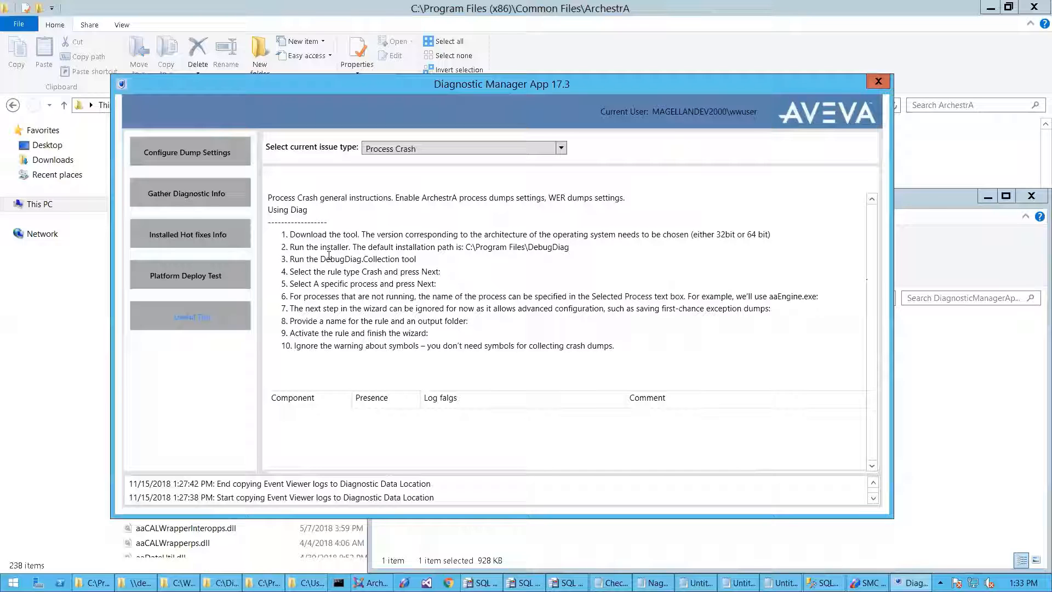
{"action": "left_click", "coordinate": [192, 150]}
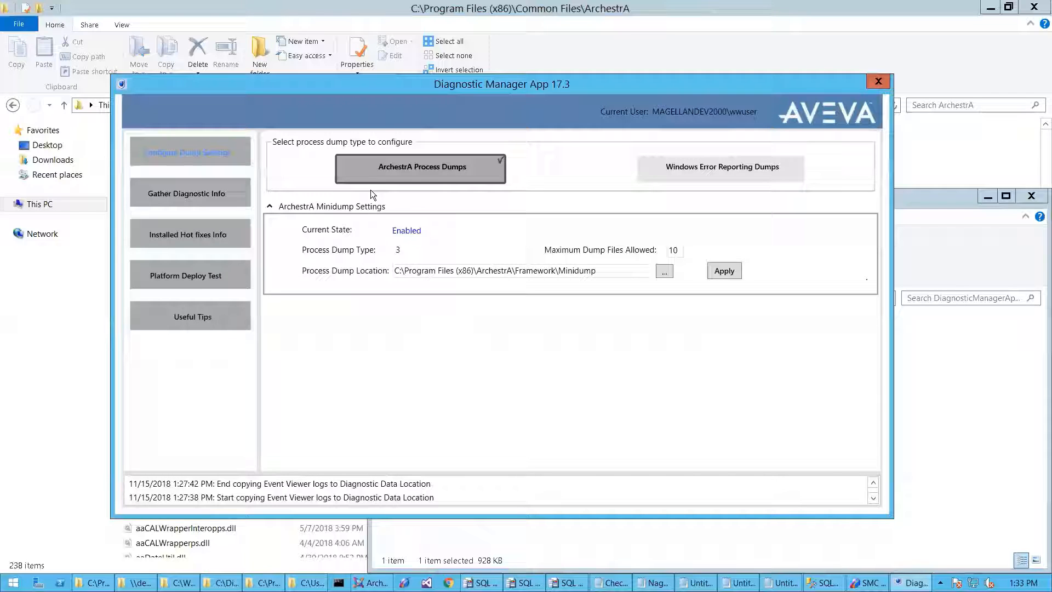
{"action": "left_click", "coordinate": [174, 313]}
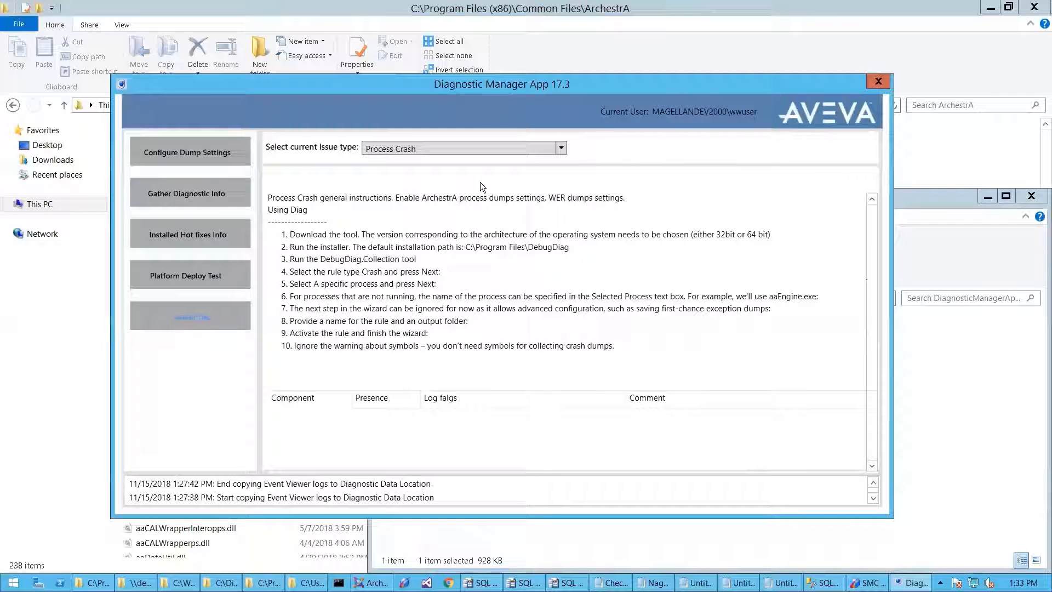
{"action": "left_click", "coordinate": [561, 149]}
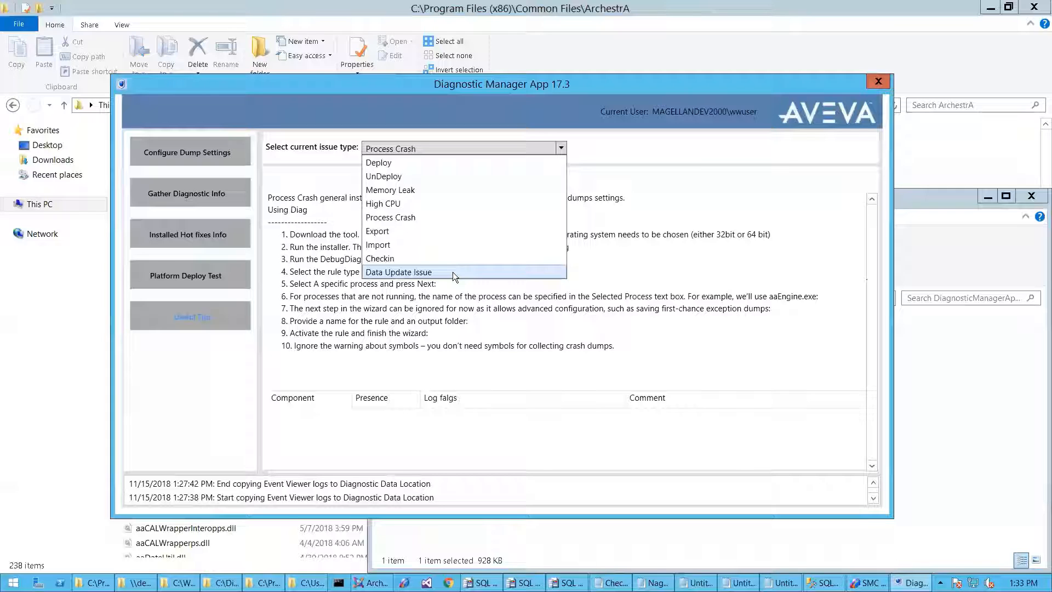
{"action": "left_click", "coordinate": [425, 309]}
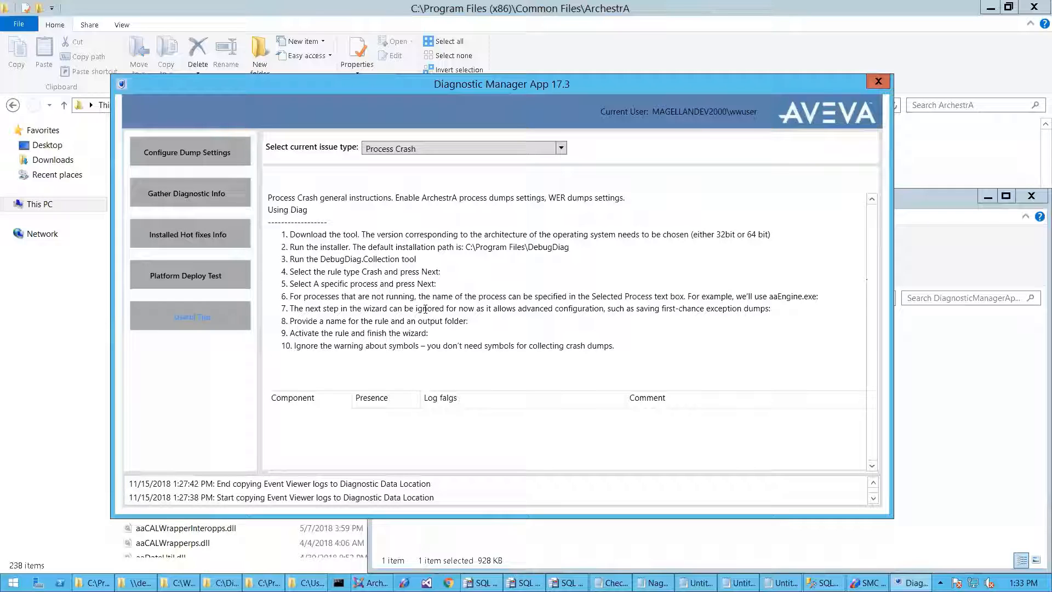